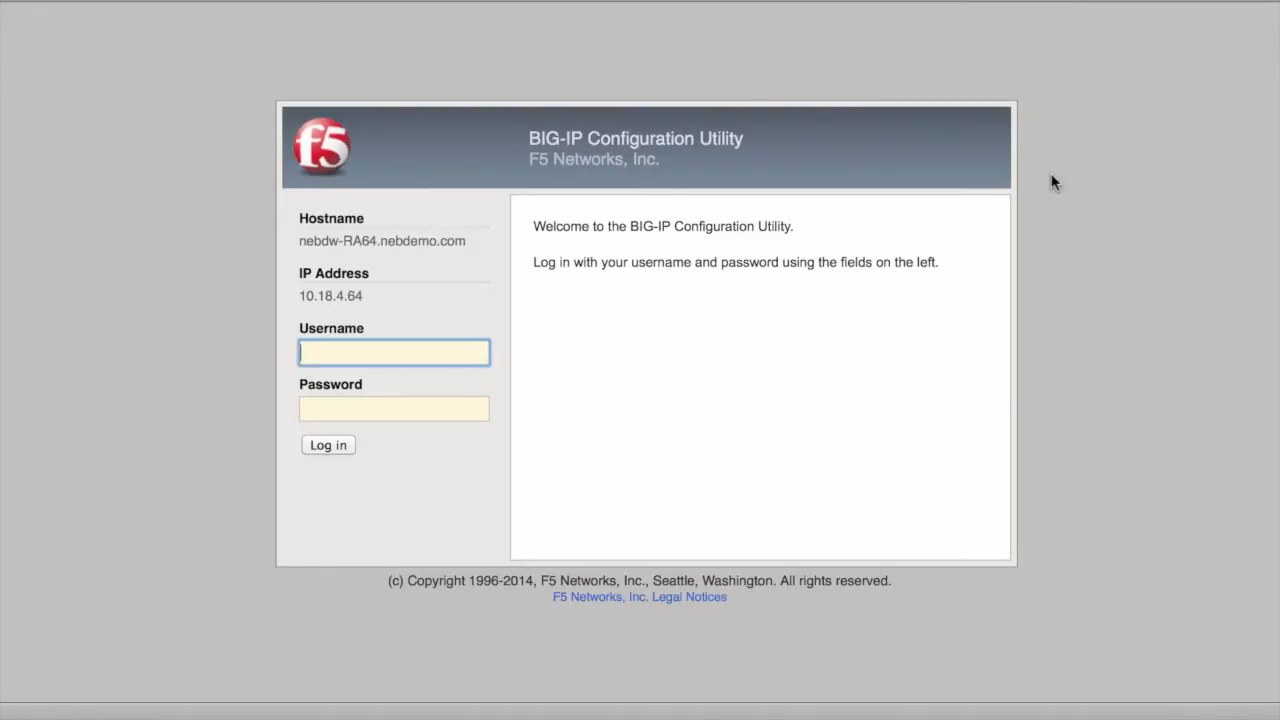
- Log in as the administrator with the account password, declining the browser's offer to save it
{"action": "type", "text": "admin"}
{"action": "key", "text": "Tab"}
{"action": "type", "text": "admin"}
{"action": "key", "text": "Return"}
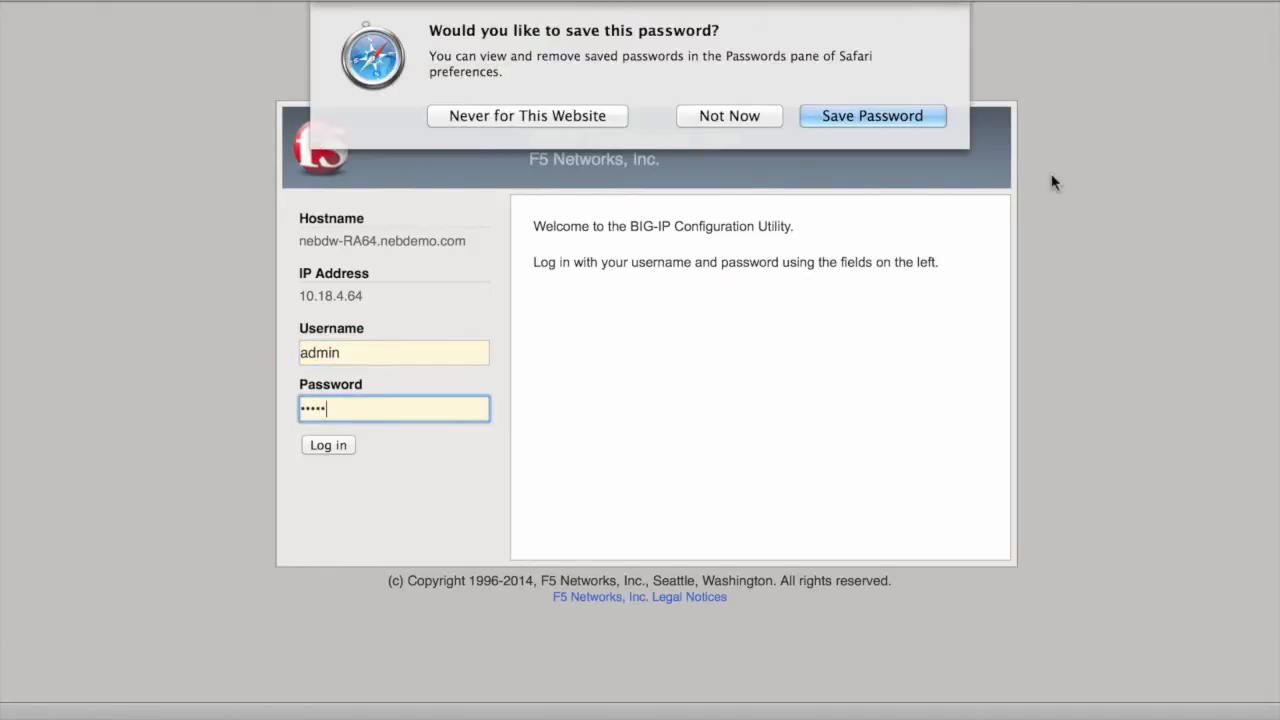
{"action": "left_click", "coordinate": [757, 118]}
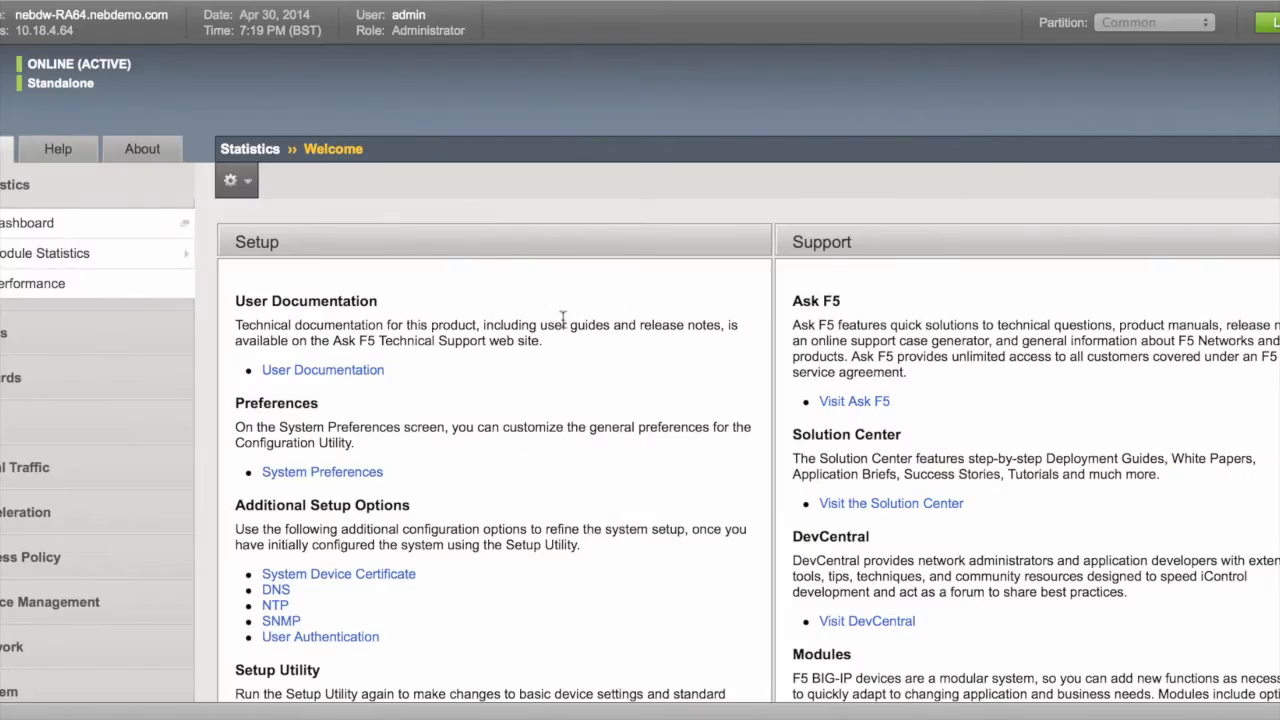
- Open the Secure Web Gateway URL Categories list under Access Policy
{"action": "scroll", "coordinate": [217, 433], "scroll_direction": "down", "scroll_amount": 3}
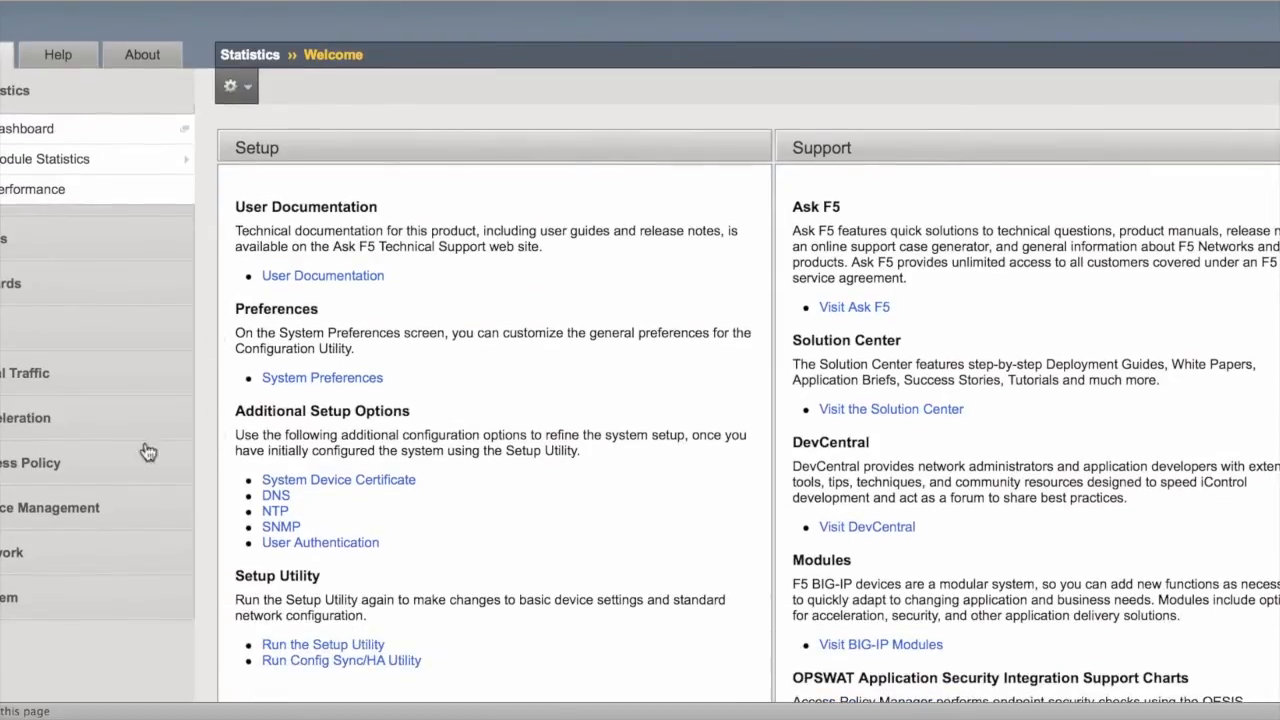
{"action": "left_click", "coordinate": [45, 473]}
{"action": "scroll", "coordinate": [150, 500], "scroll_direction": "down", "scroll_amount": 5}
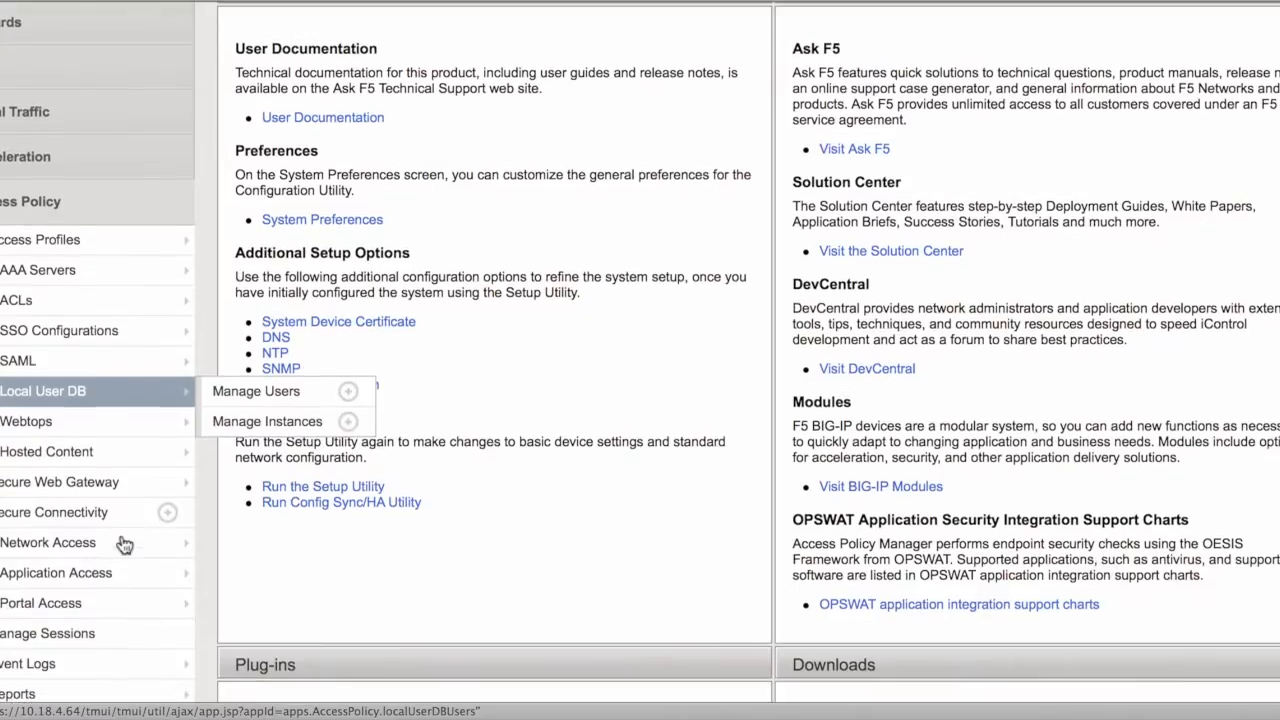
{"action": "mouse_move", "coordinate": [168, 484]}
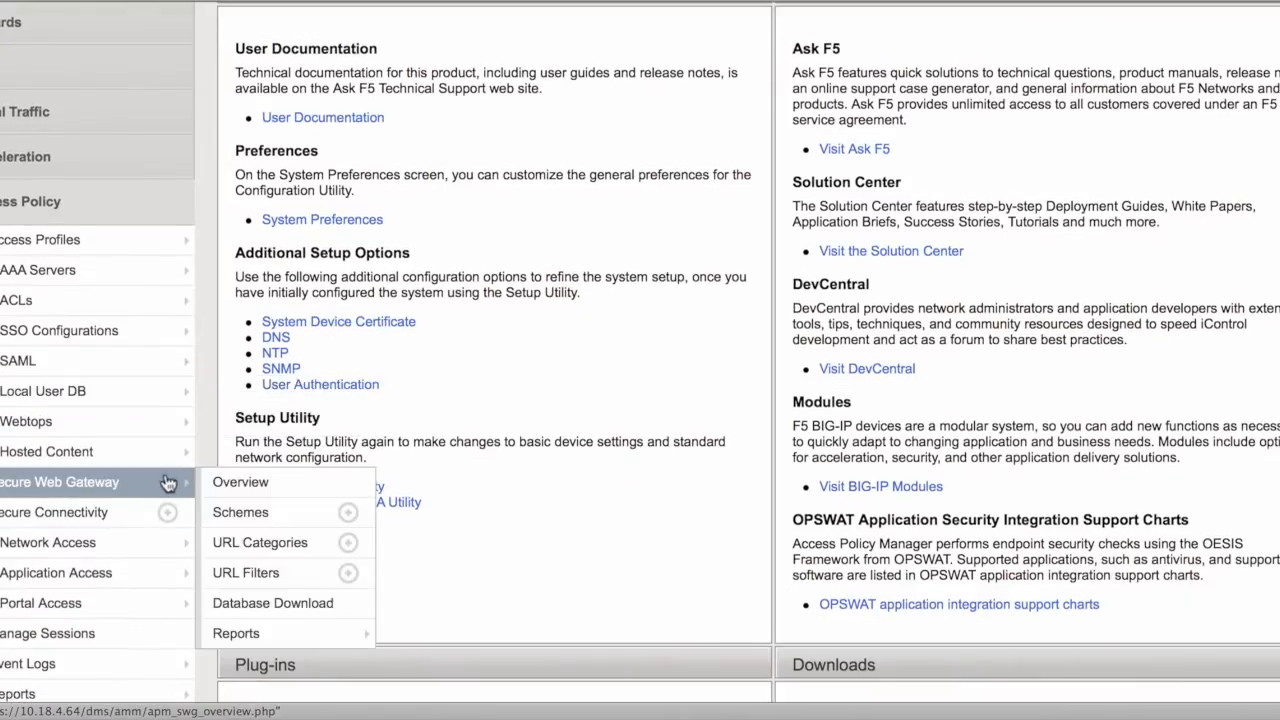
{"action": "left_click", "coordinate": [286, 543]}
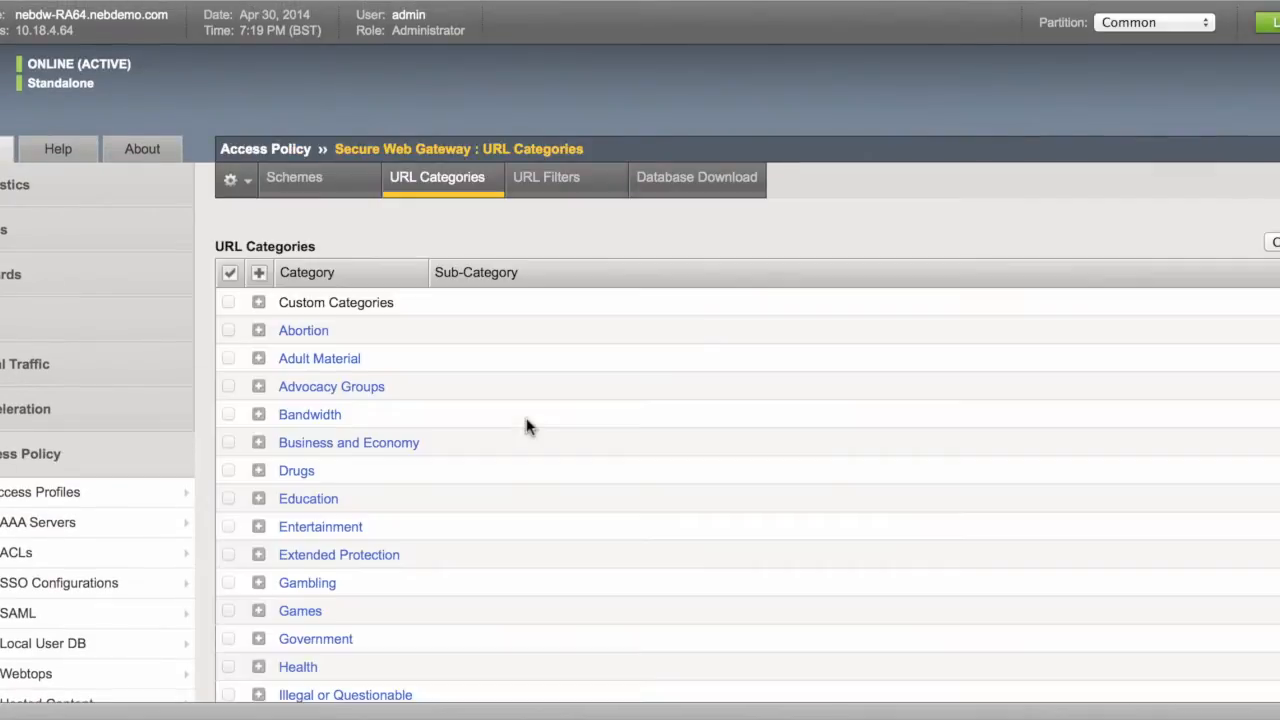
- Browse the URL categories, expanding Adult Material's subcategories and collapsing them again
{"action": "scroll", "coordinate": [529, 427], "scroll_direction": "down", "scroll_amount": 2}
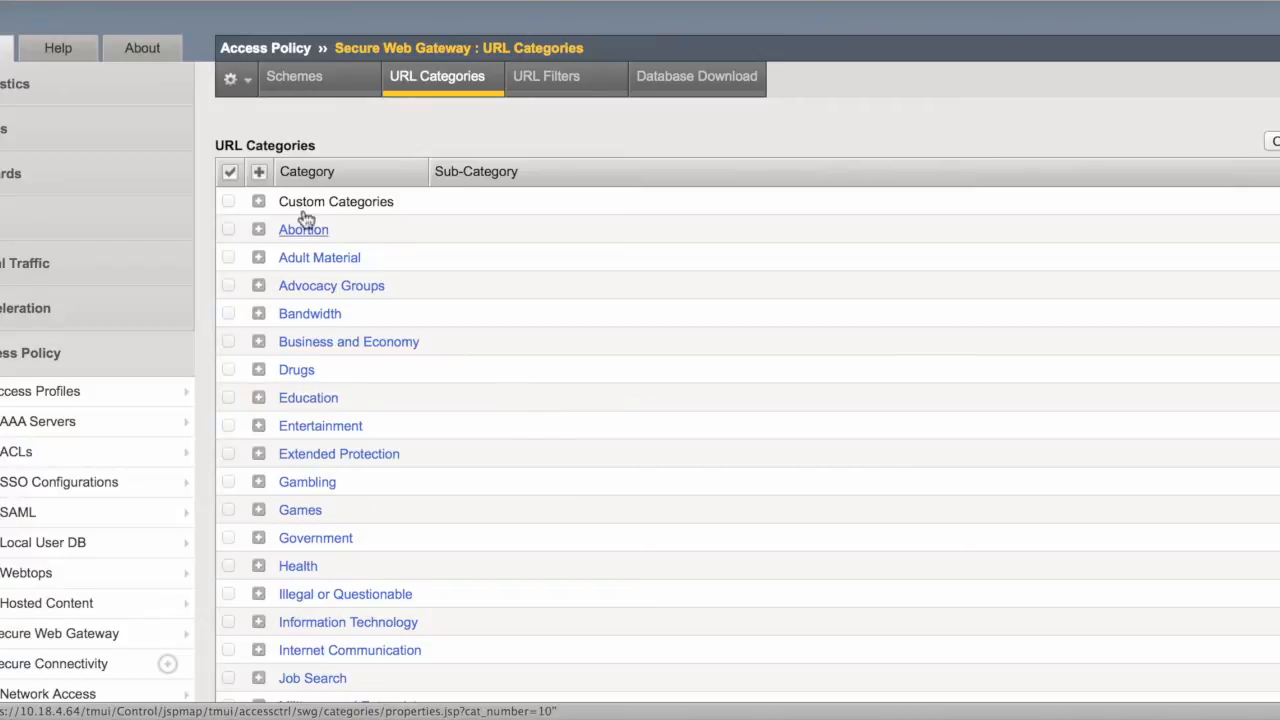
{"action": "scroll", "coordinate": [434, 261], "scroll_direction": "down", "scroll_amount": 2}
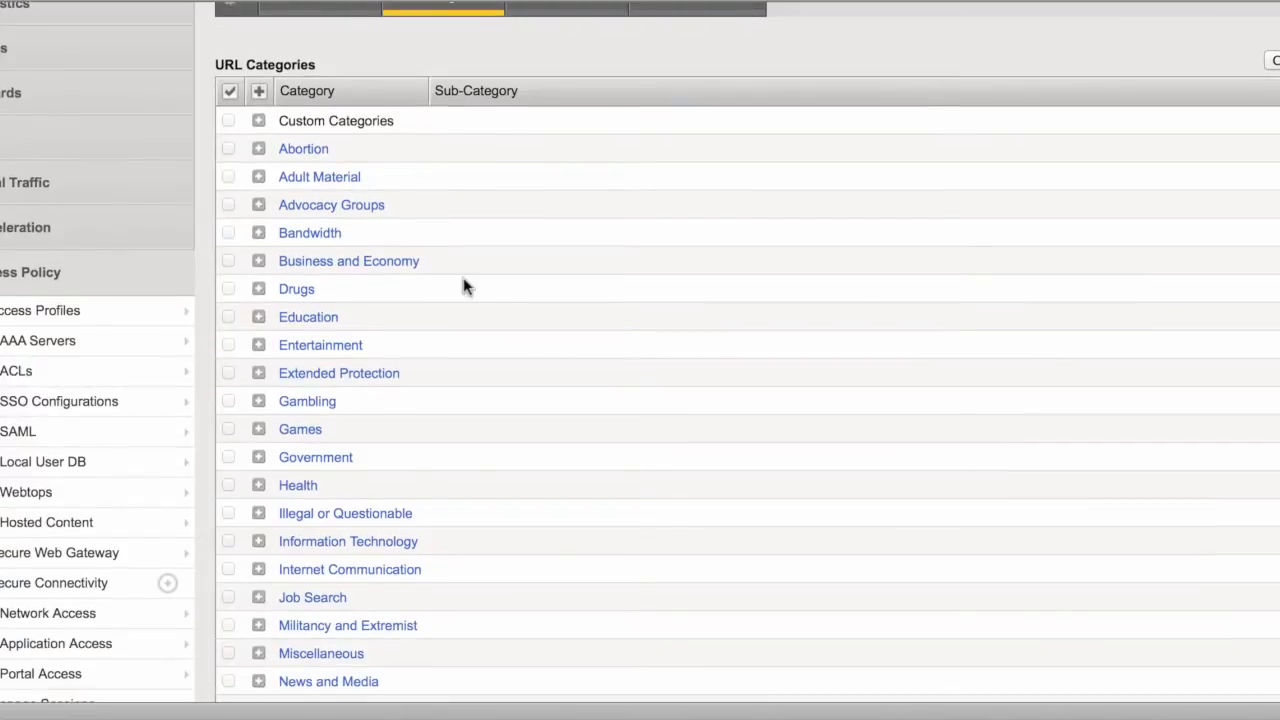
{"action": "scroll", "coordinate": [463, 280], "scroll_direction": "down", "scroll_amount": 3}
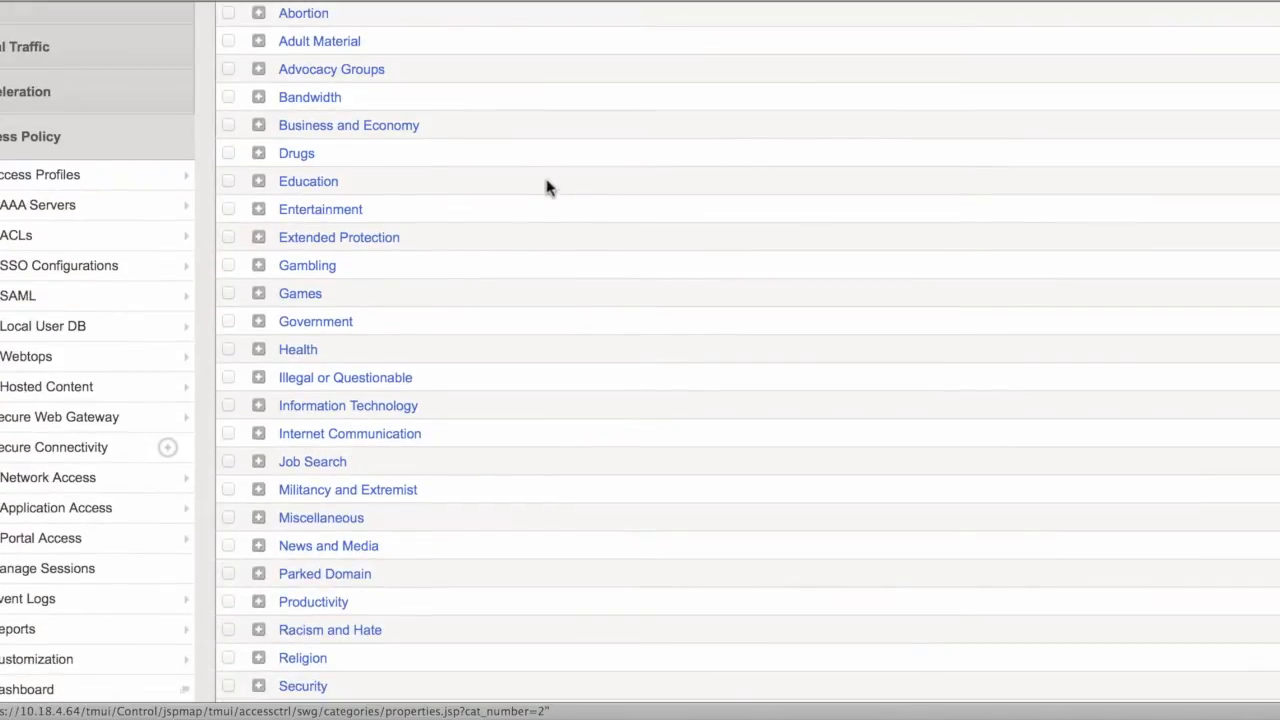
{"action": "scroll", "coordinate": [530, 195], "scroll_direction": "up", "scroll_amount": 2}
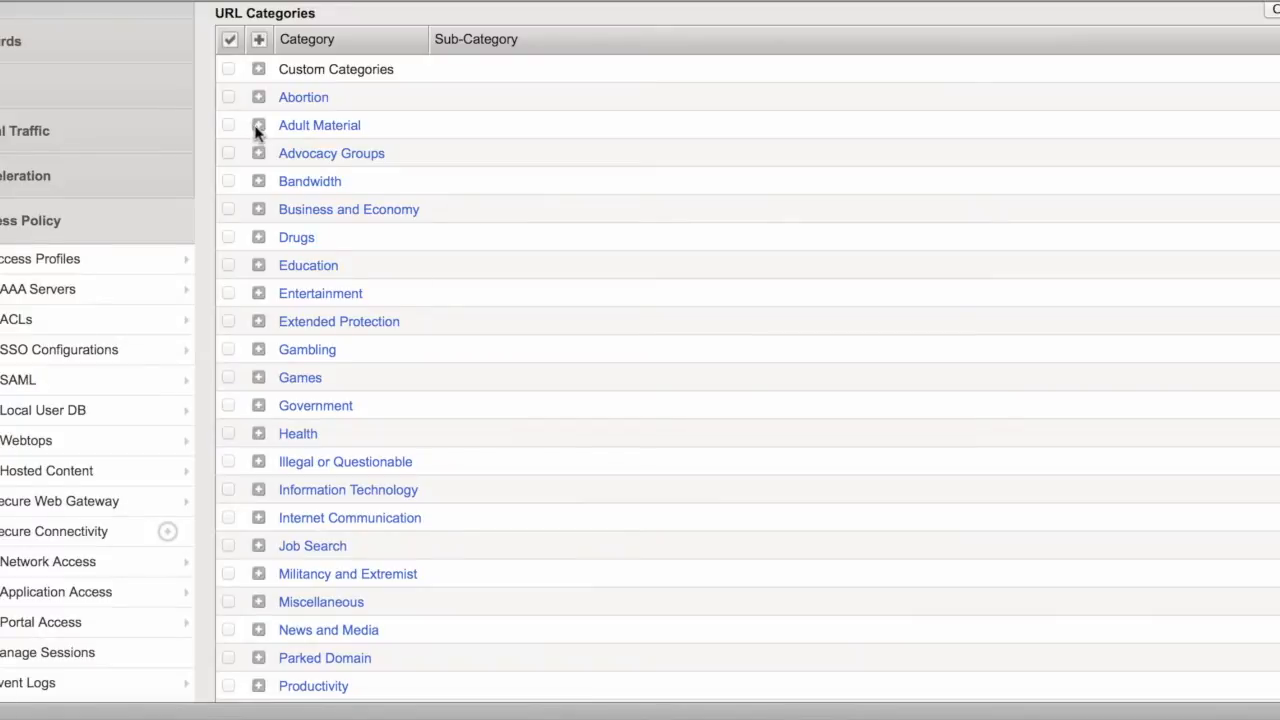
{"action": "left_click", "coordinate": [257, 124]}
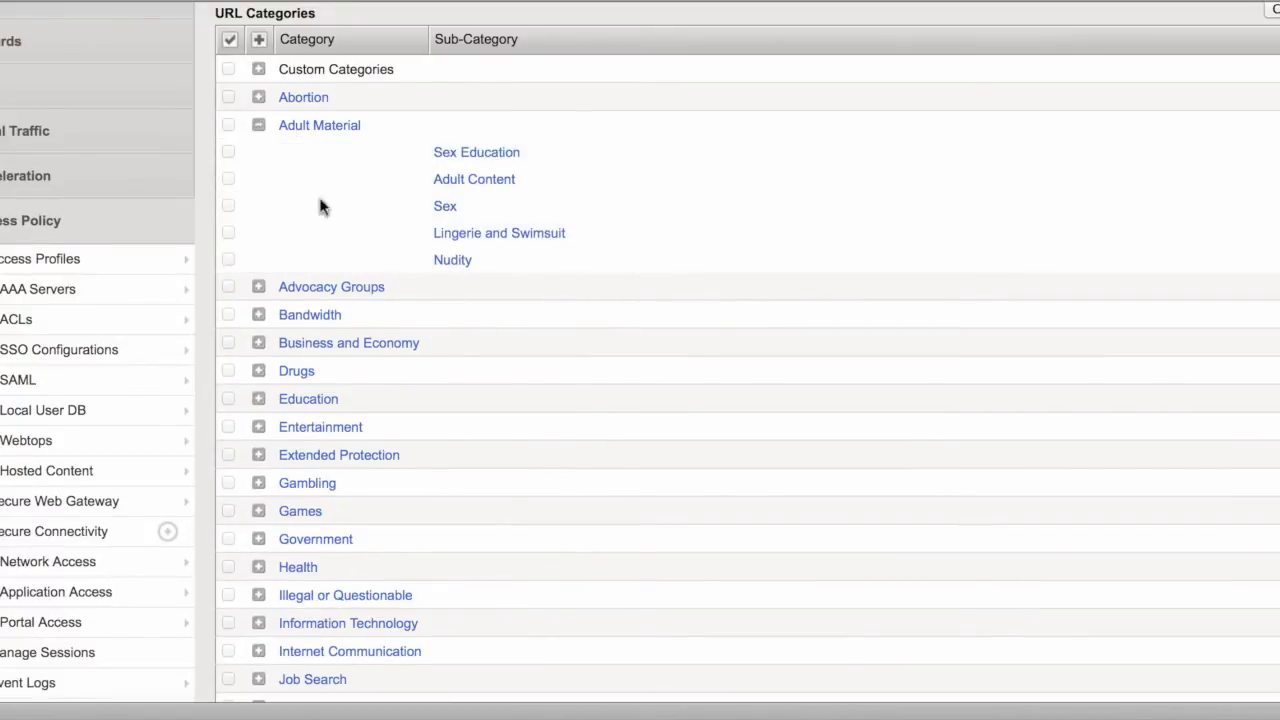
{"action": "left_click", "coordinate": [260, 127]}
{"action": "mouse_move", "coordinate": [114, 510]}
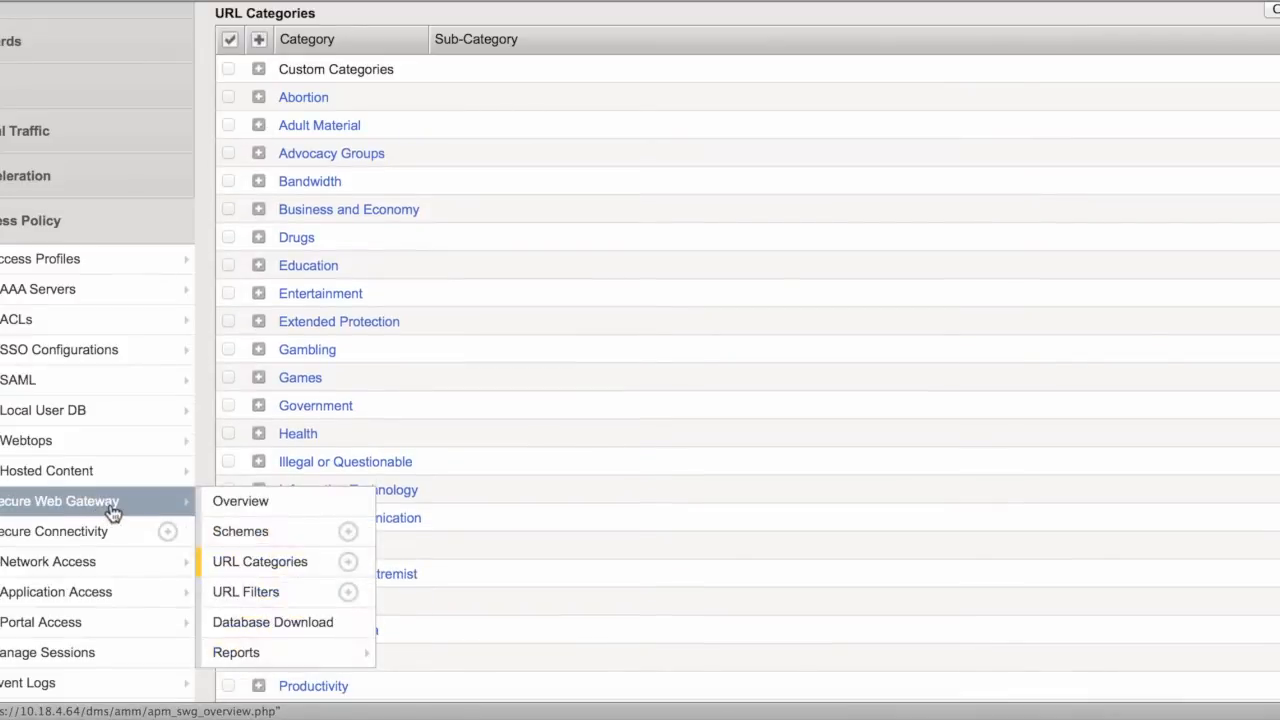
- Review the Database Download page: ACE, Master and RTU succeeded, schedule 15:26 to 03:00
{"action": "left_click", "coordinate": [273, 626]}
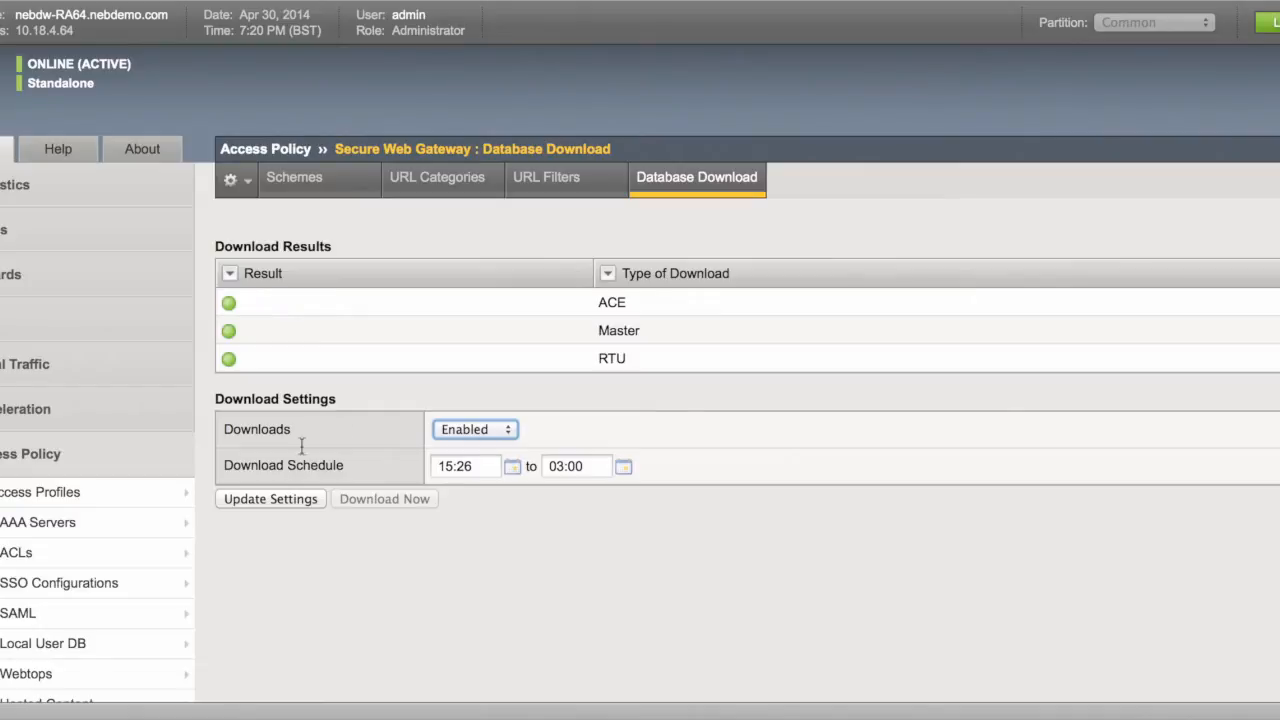
{"action": "scroll", "coordinate": [310, 541], "scroll_direction": "down", "scroll_amount": 3}
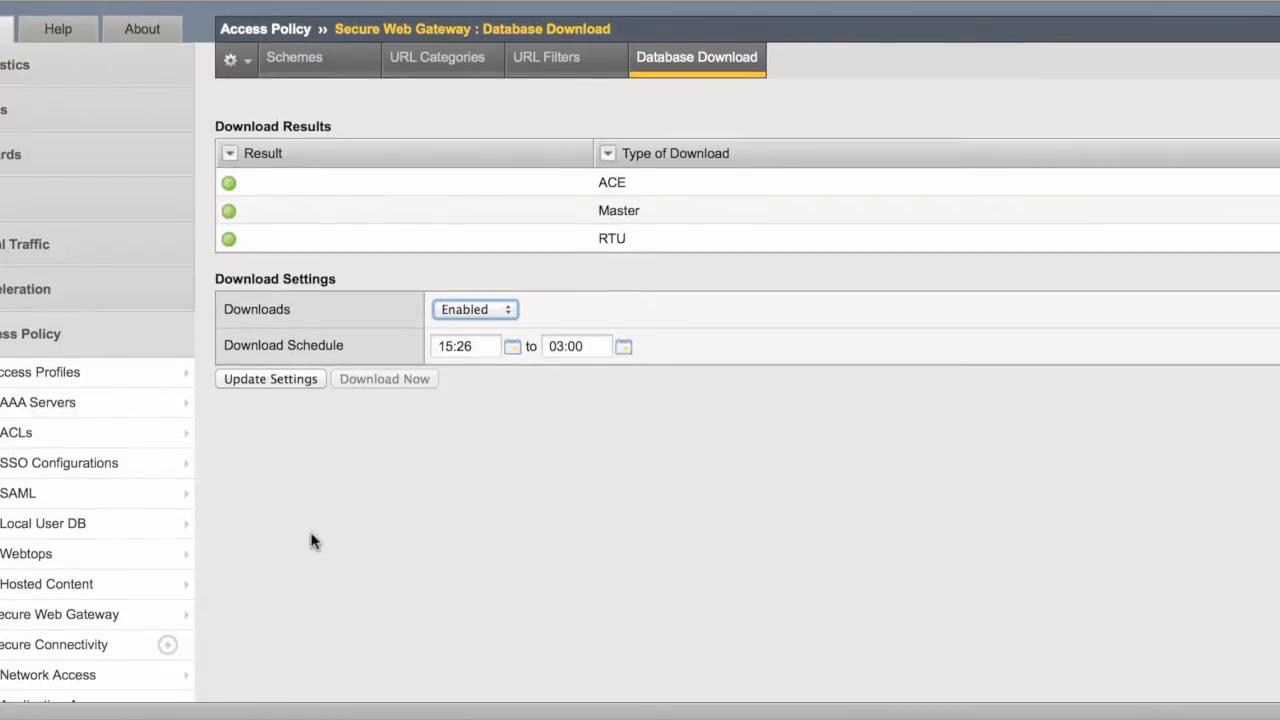
{"action": "scroll", "coordinate": [242, 420], "scroll_direction": "down", "scroll_amount": 1}
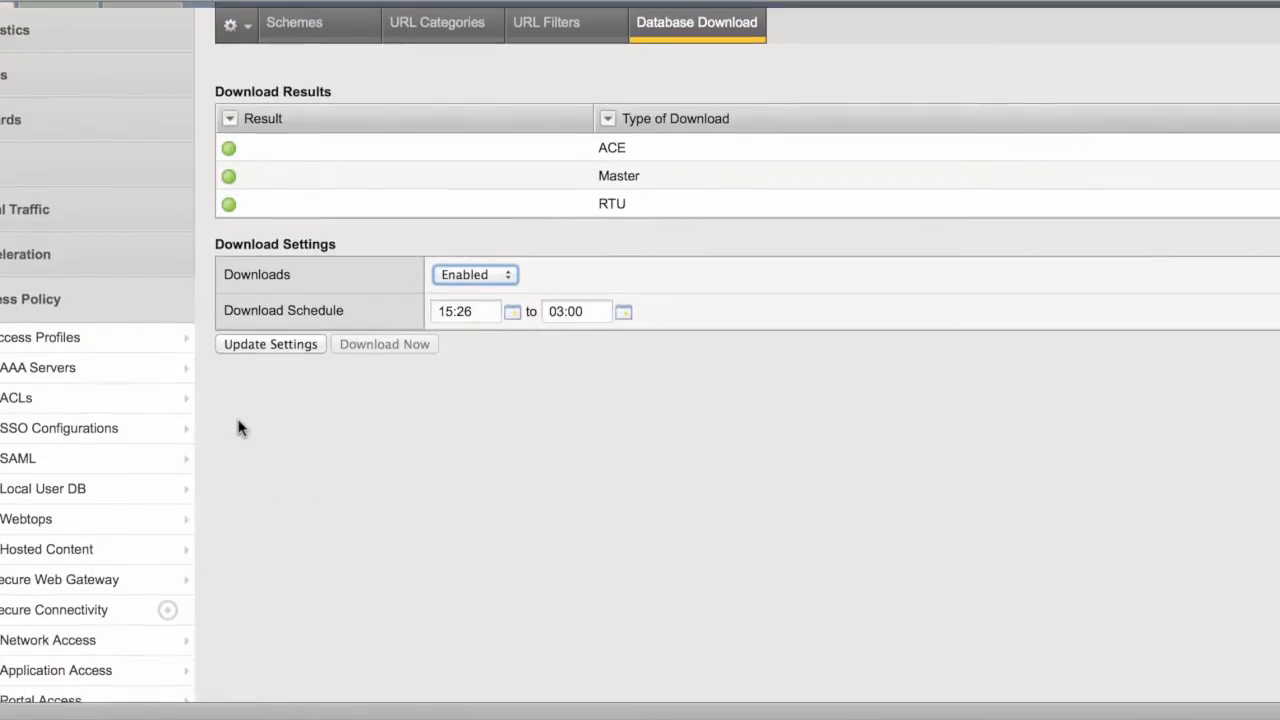
{"action": "mouse_move", "coordinate": [74, 350]}
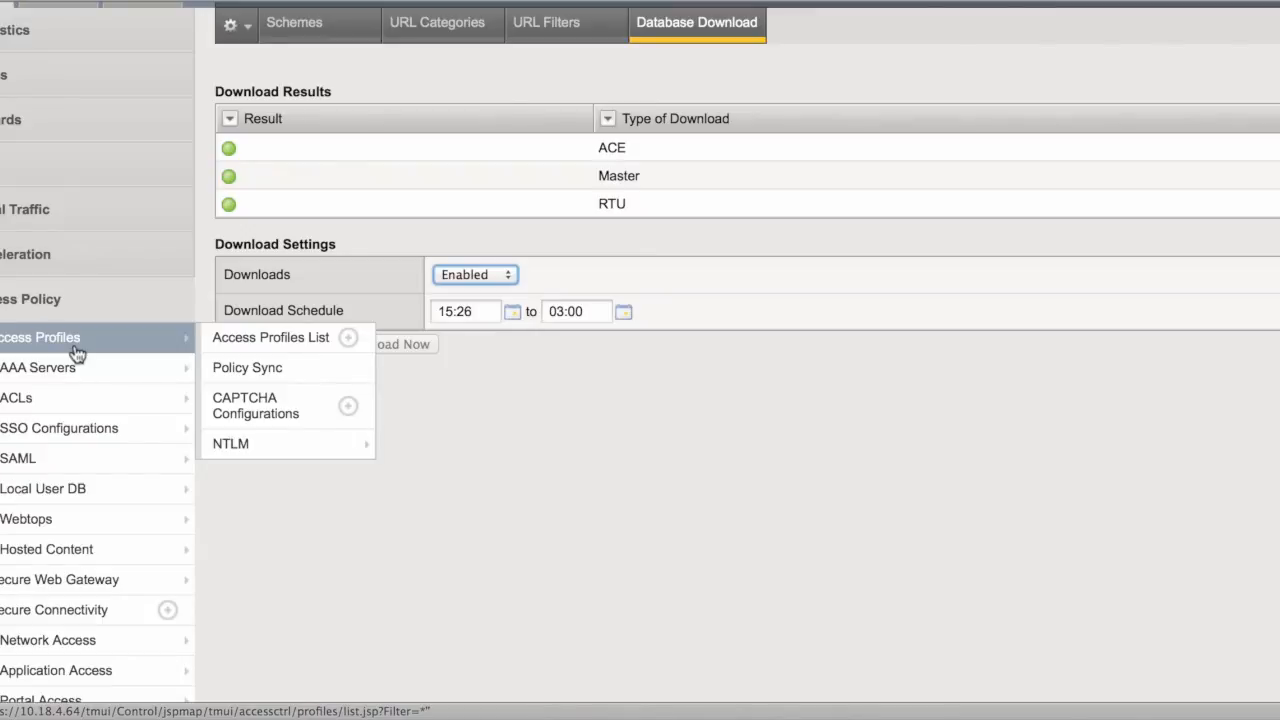
- Open the swg_exp_demo access profile's policy in the Visual Policy Editor
{"action": "left_click", "coordinate": [248, 345]}
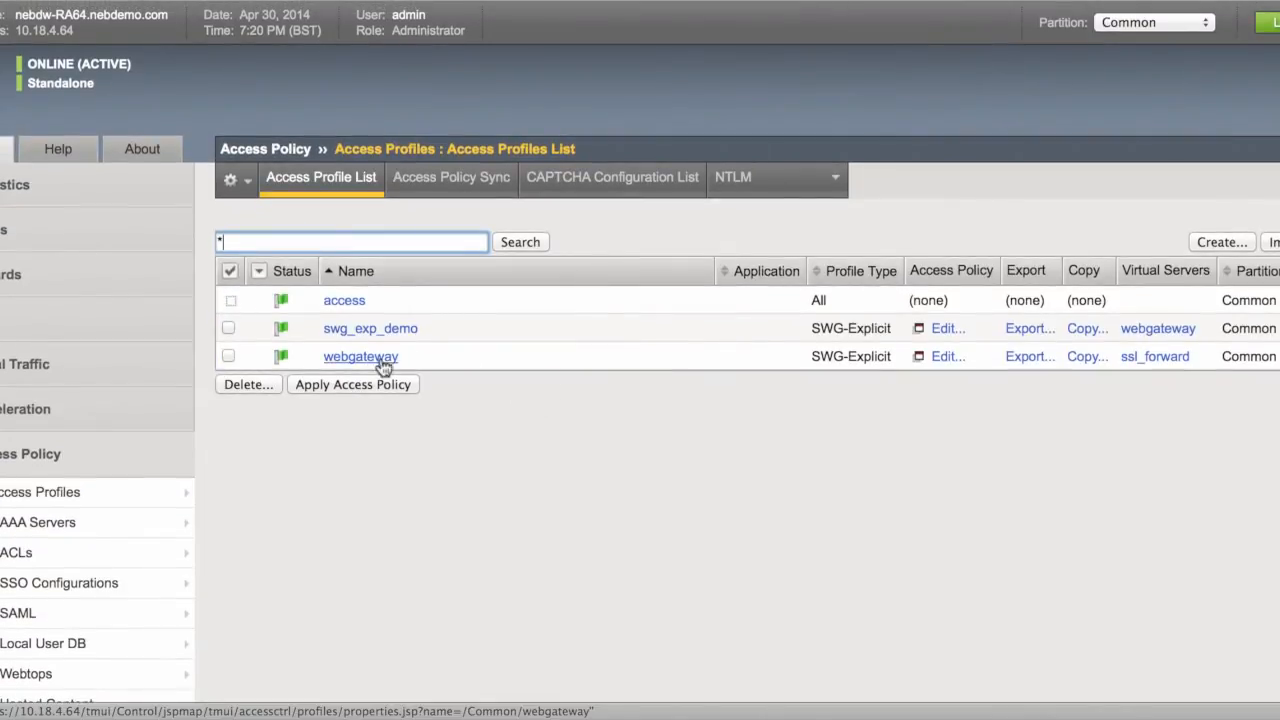
{"action": "left_click", "coordinate": [391, 330]}
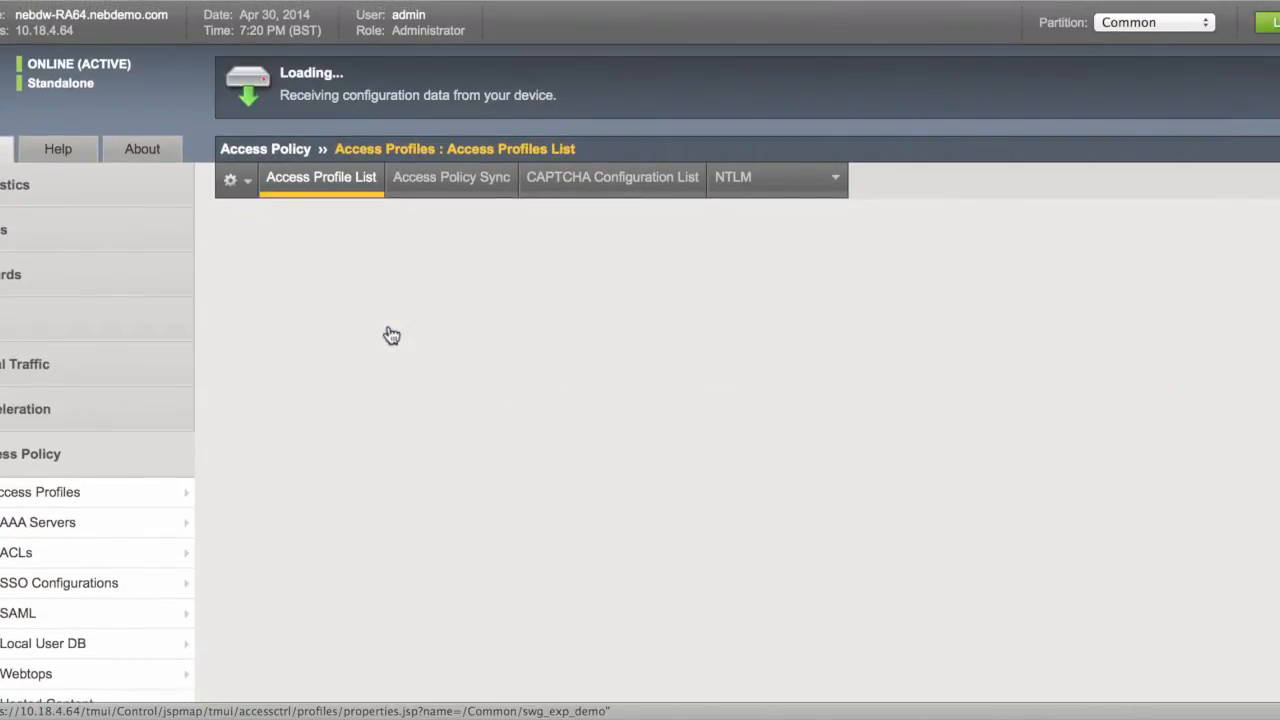
{"action": "left_click", "coordinate": [461, 177]}
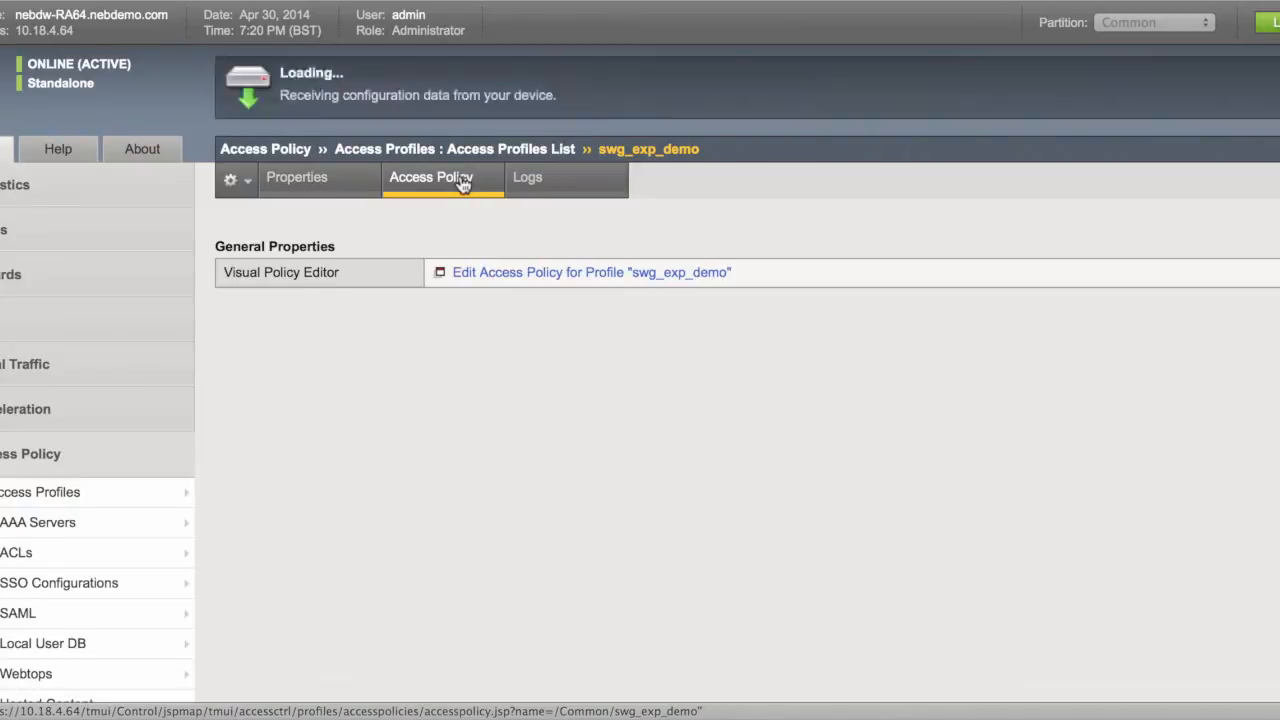
{"action": "left_click", "coordinate": [557, 273]}
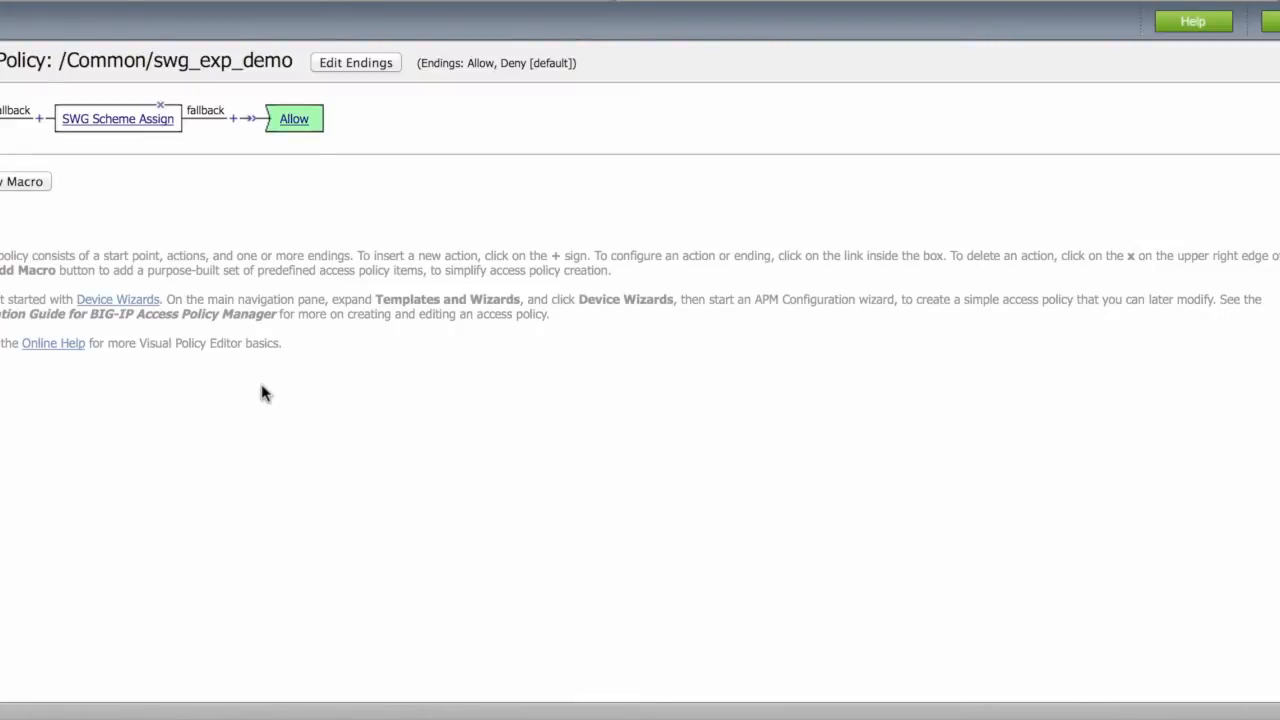
- Inspect SWG Scheme Assign and the Endpoint Security (Server-Side) items, cancelling without changing the policy
{"action": "left_click", "coordinate": [139, 129]}
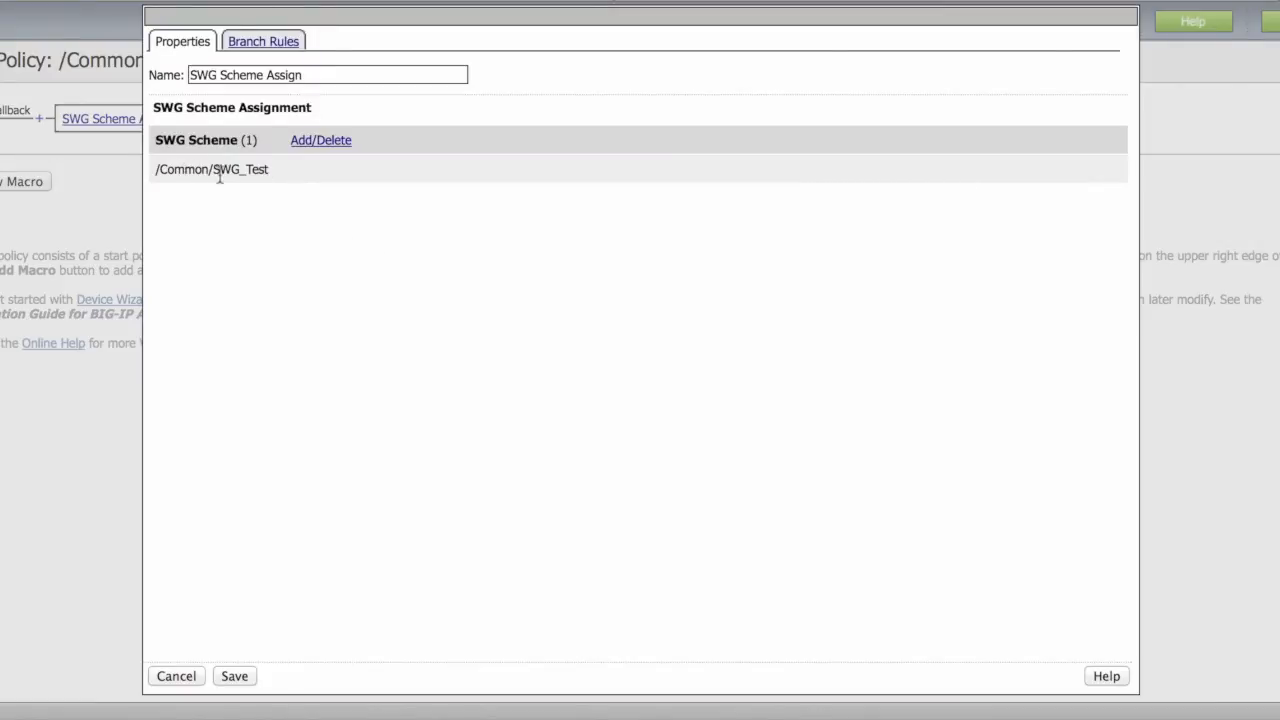
{"action": "left_click", "coordinate": [179, 678]}
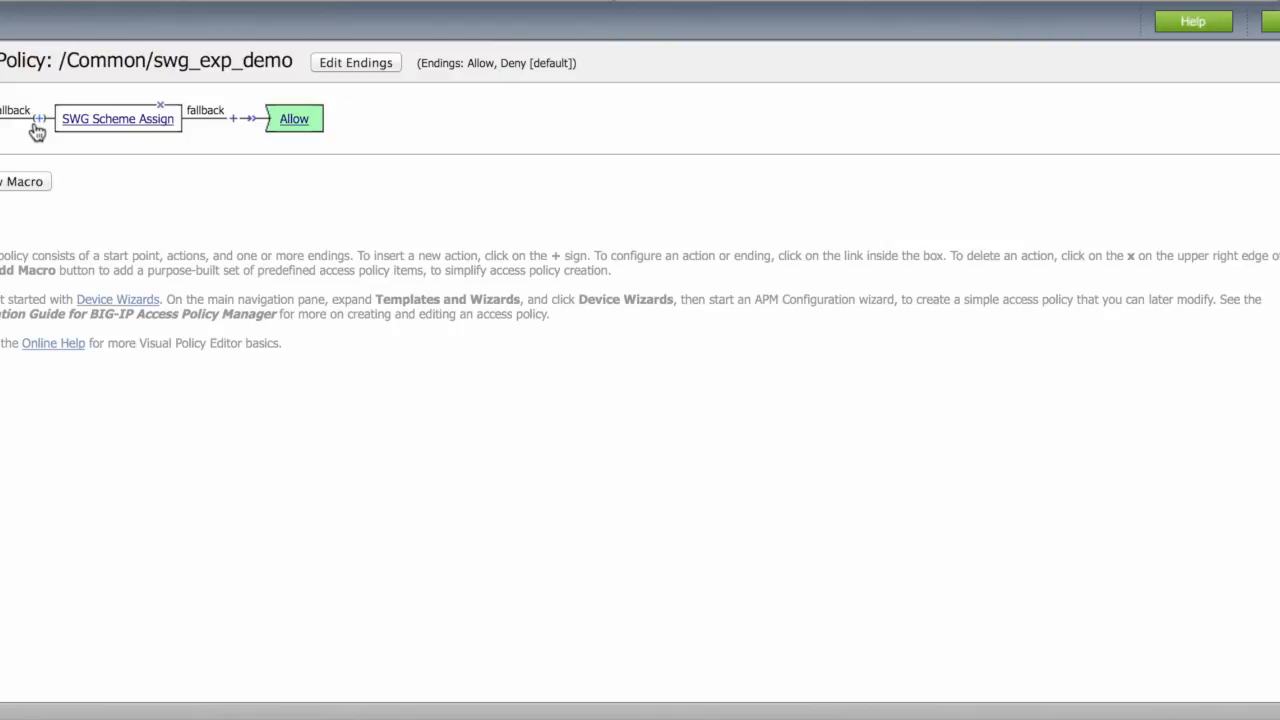
{"action": "left_click", "coordinate": [36, 128]}
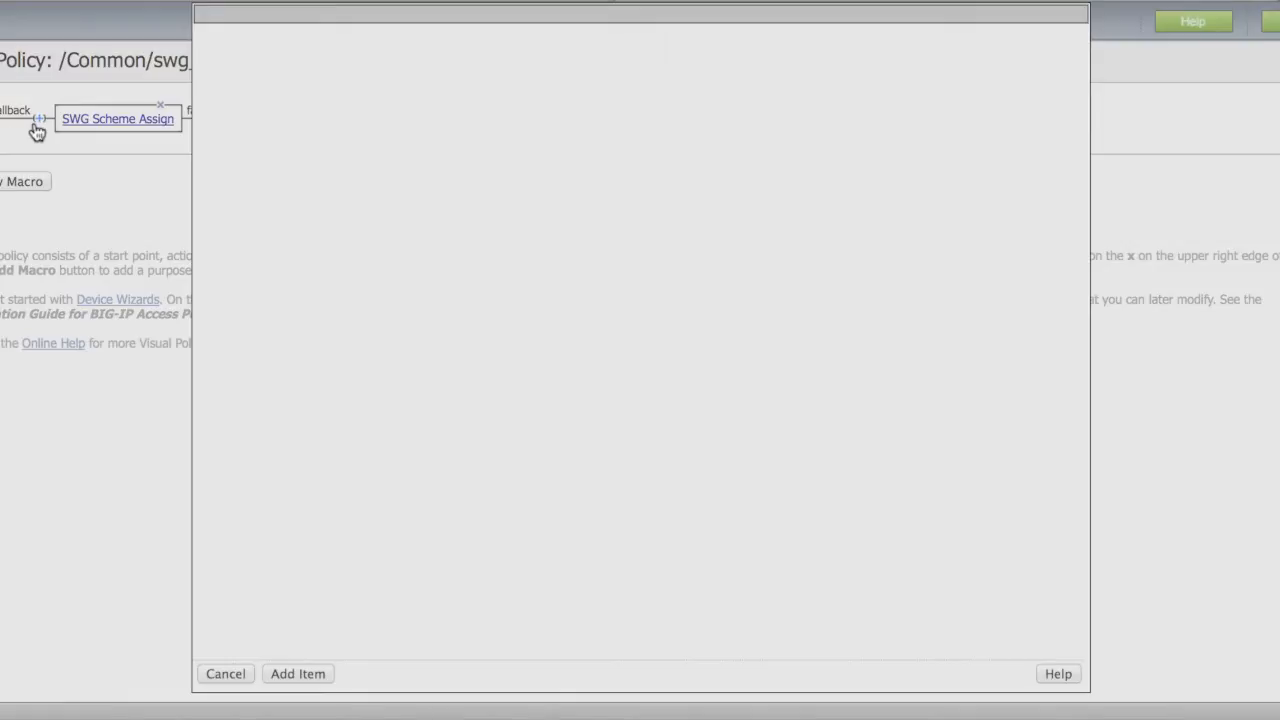
{"action": "left_click", "coordinate": [523, 103]}
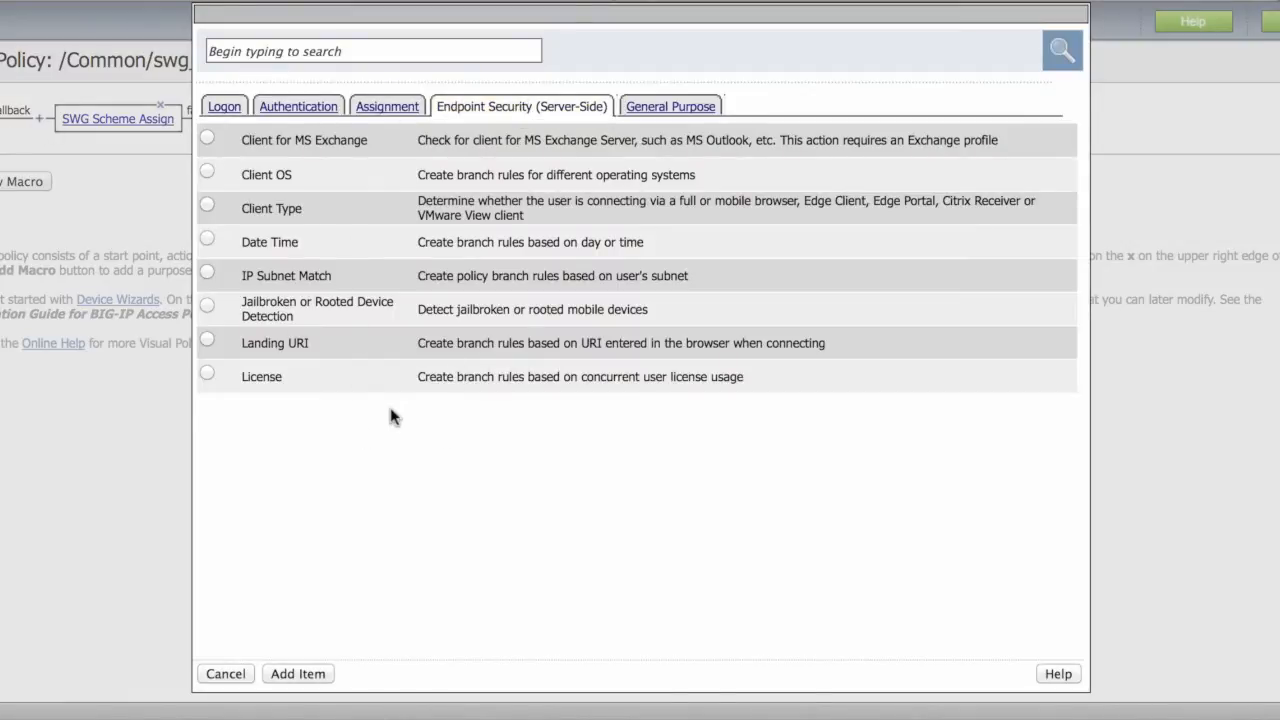
{"action": "left_click", "coordinate": [224, 676]}
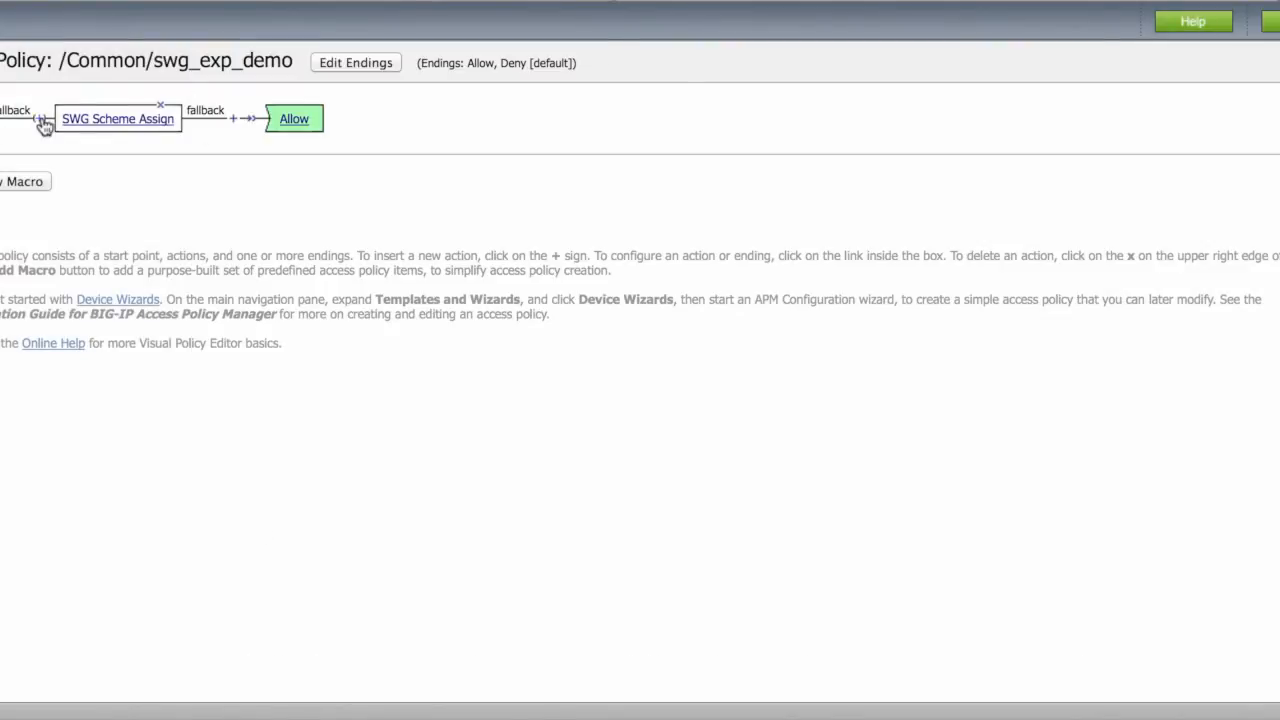
{"action": "left_click", "coordinate": [633, 2]}
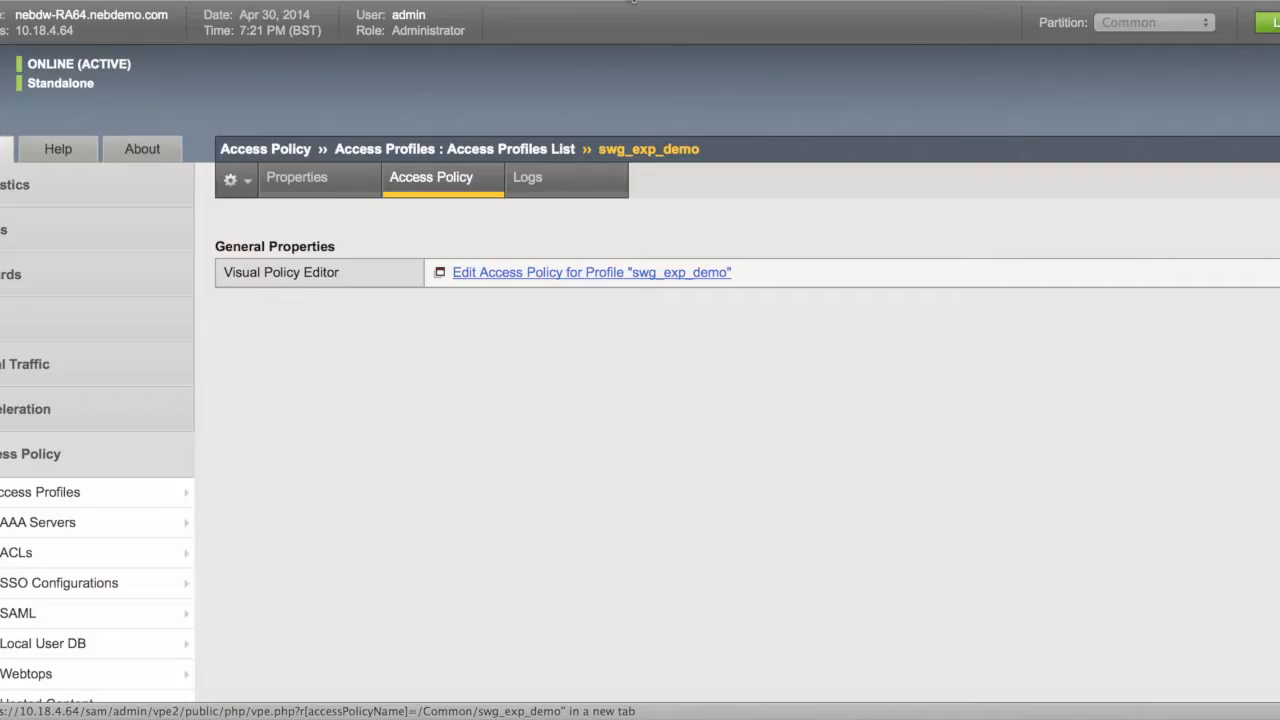
- Show the Local Traffic virtual server list with ssl_forward, web_reject and webgateway
{"action": "scroll", "coordinate": [483, 396], "scroll_direction": "down", "scroll_amount": 1}
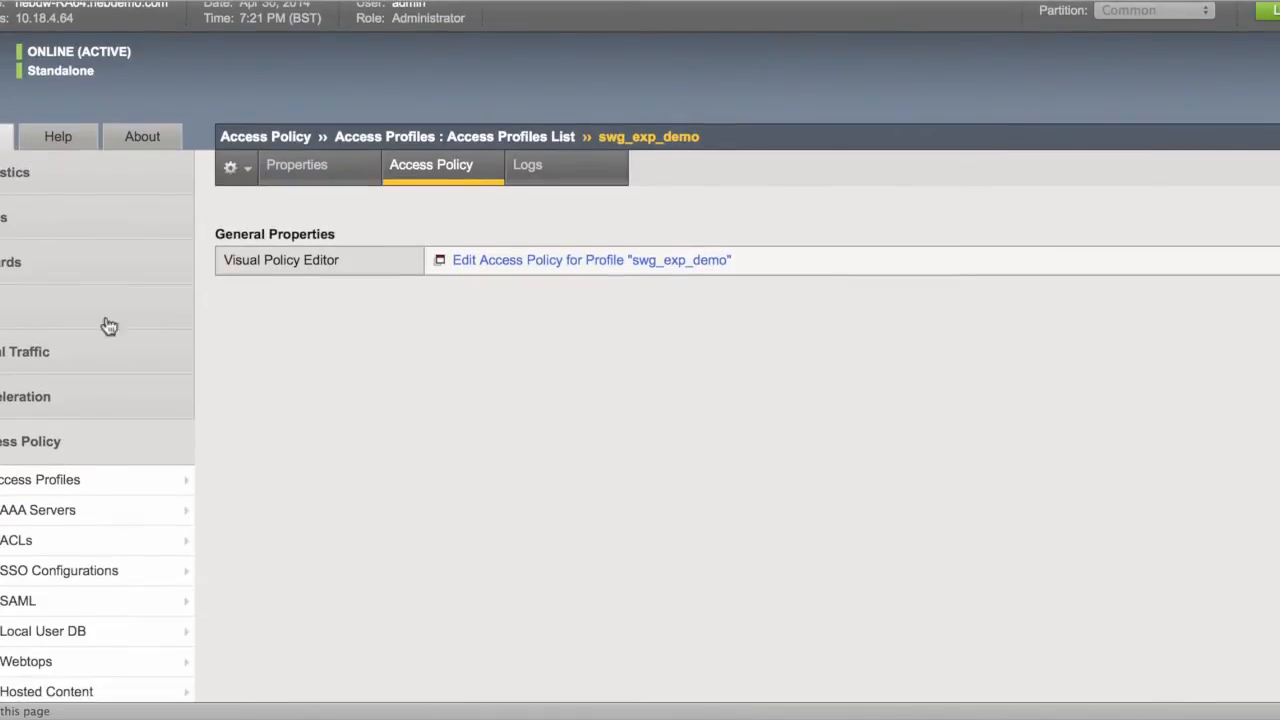
{"action": "left_click", "coordinate": [18, 352]}
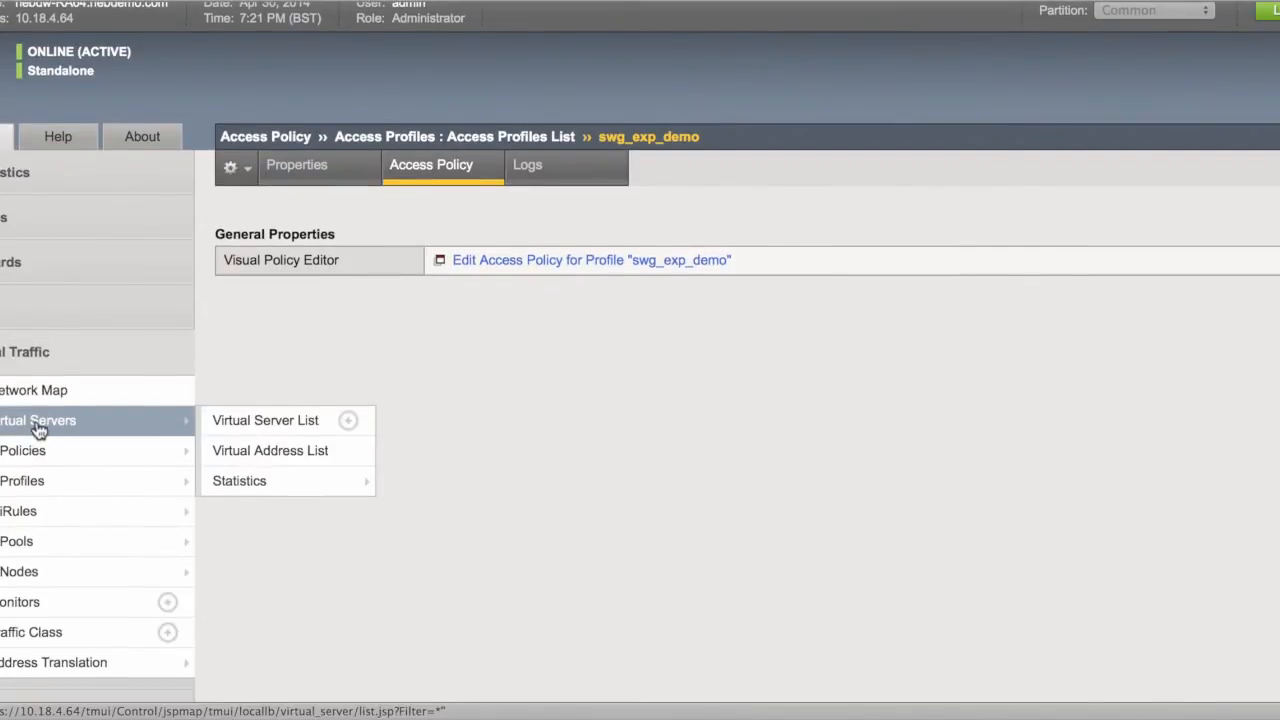
{"action": "left_click", "coordinate": [38, 424]}
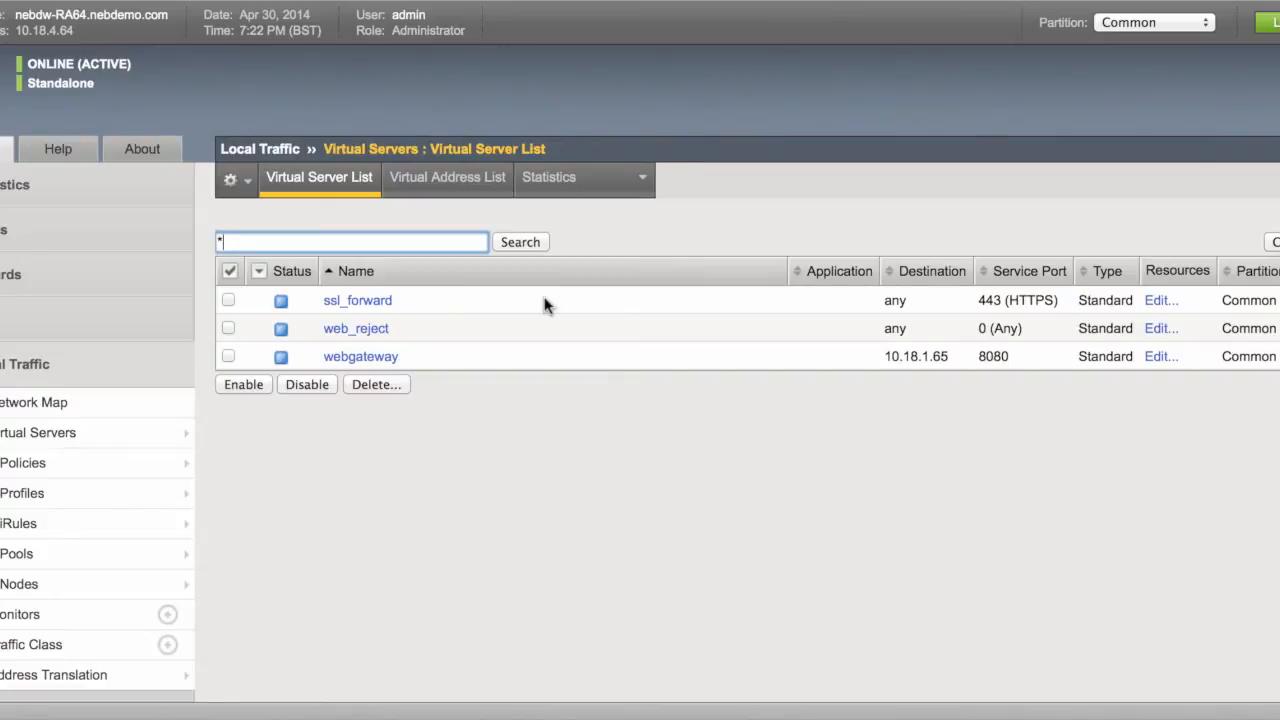
{"action": "scroll", "coordinate": [431, 443], "scroll_direction": "down", "scroll_amount": 1}
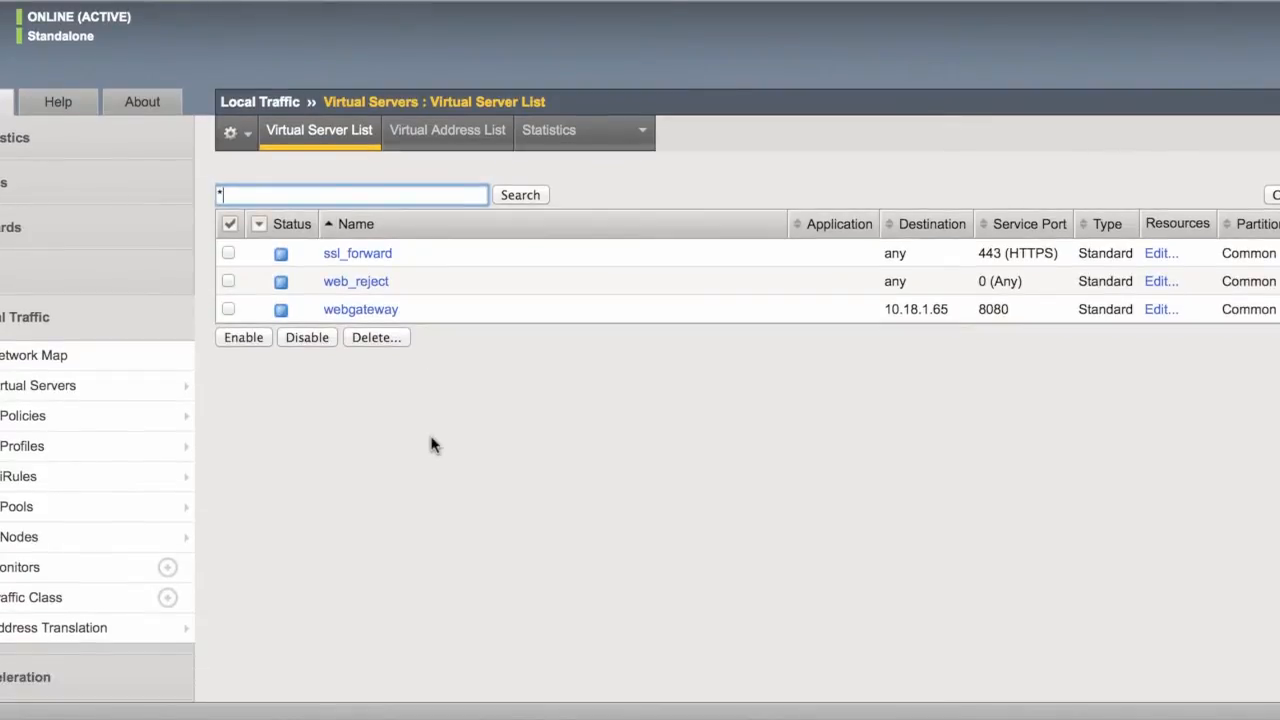
{"action": "scroll", "coordinate": [431, 443], "scroll_direction": "down", "scroll_amount": 1}
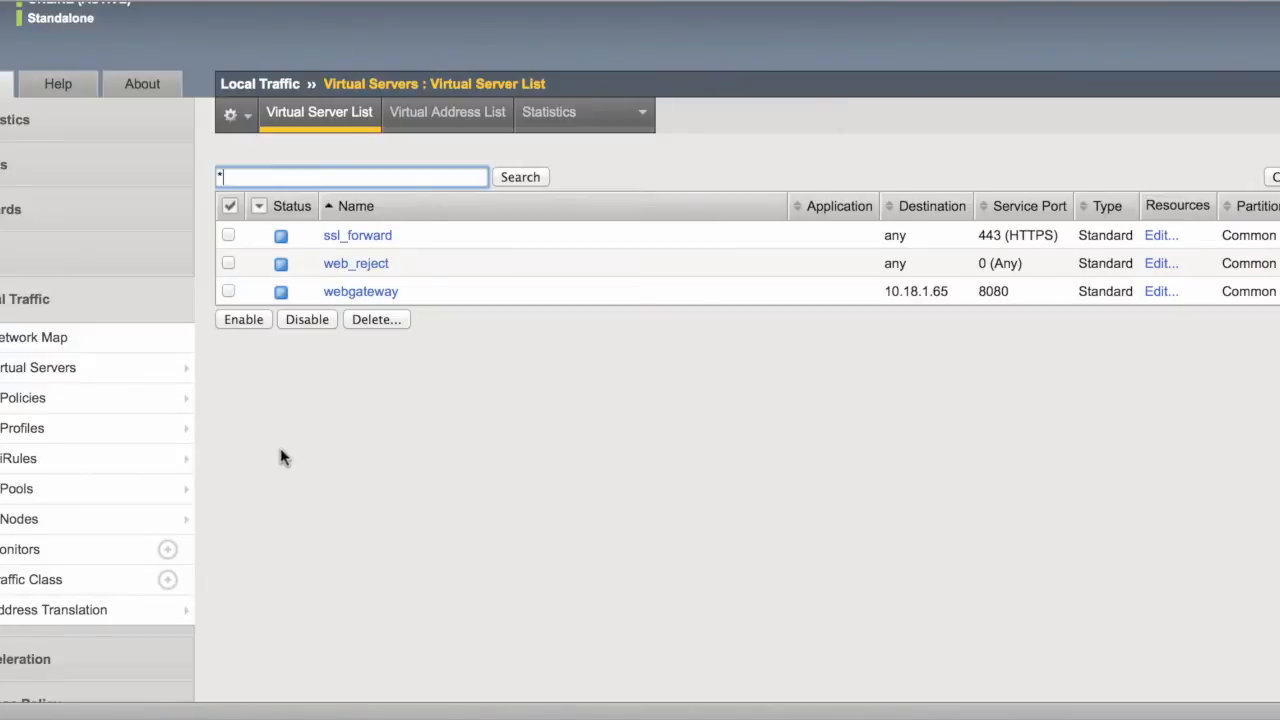
{"action": "scroll", "coordinate": [280, 455], "scroll_direction": "down", "scroll_amount": 1}
{"action": "scroll", "coordinate": [400, 409], "scroll_direction": "down", "scroll_amount": 1}
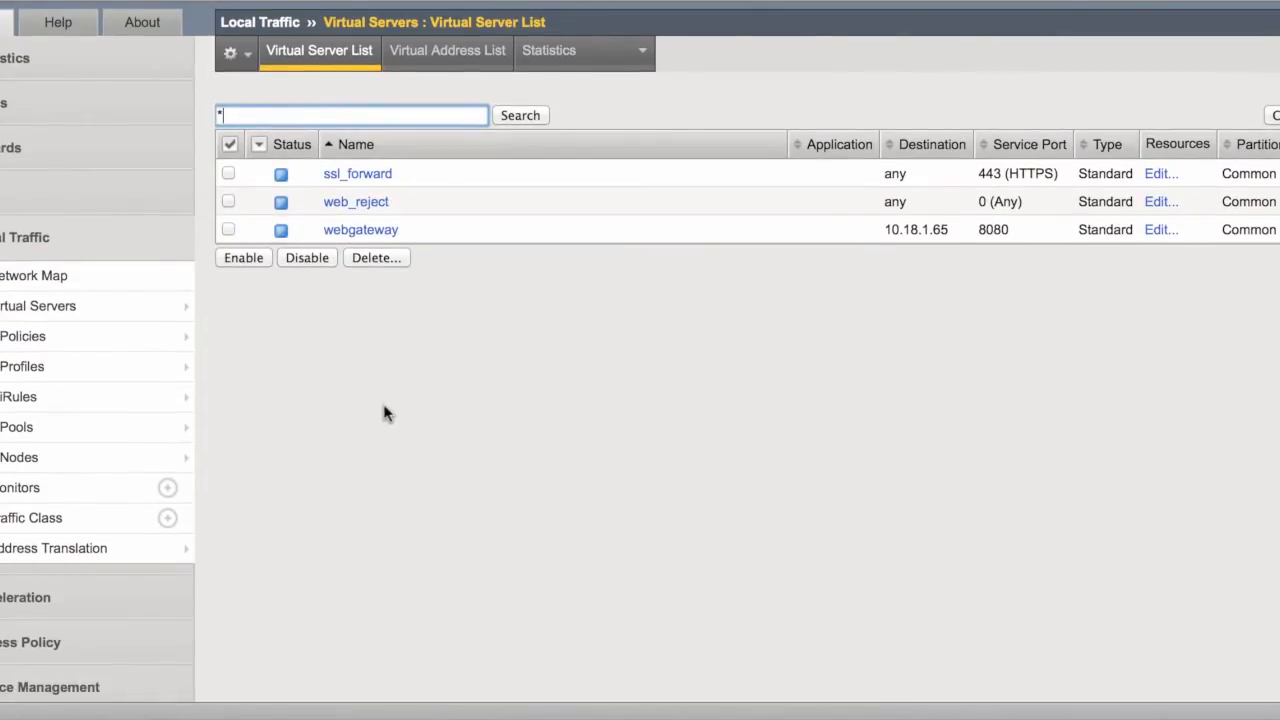
{"action": "scroll", "coordinate": [386, 413], "scroll_direction": "down", "scroll_amount": 2}
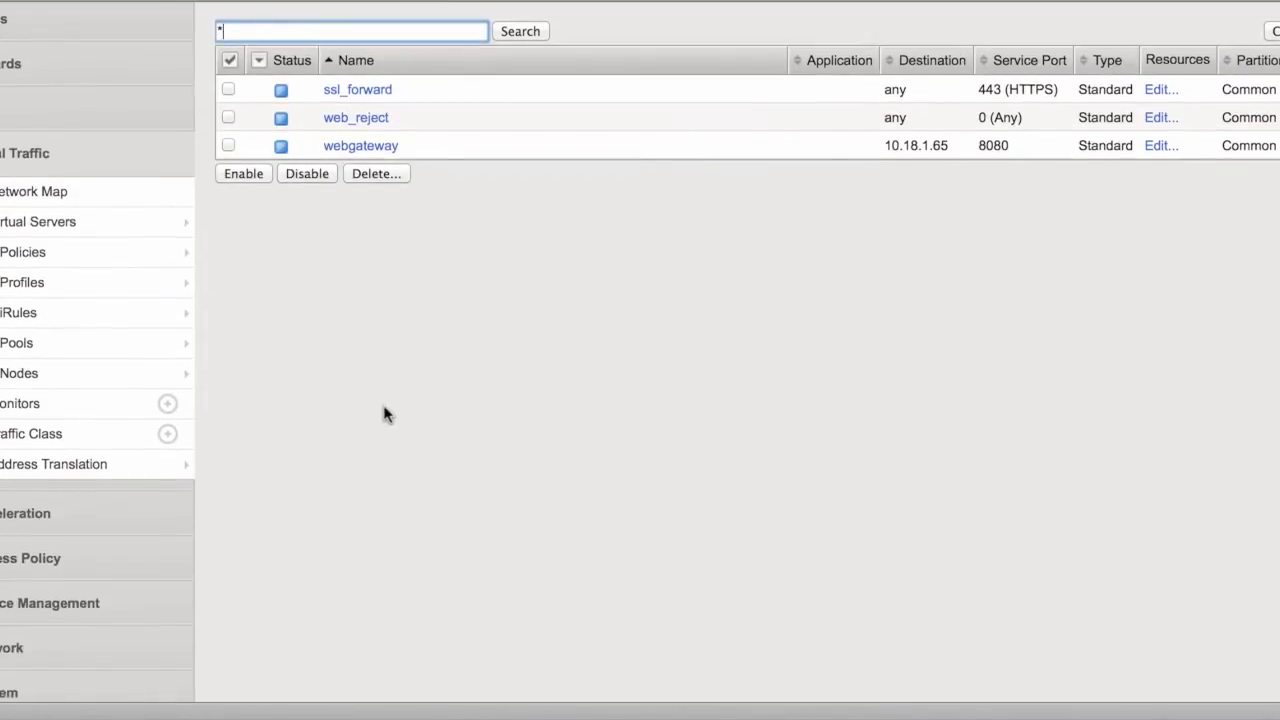
{"action": "left_click", "coordinate": [46, 562]}
- Open the Secure Web Gateway Overview reports from Access Policy
{"action": "scroll", "coordinate": [417, 329], "scroll_direction": "down", "scroll_amount": 5}
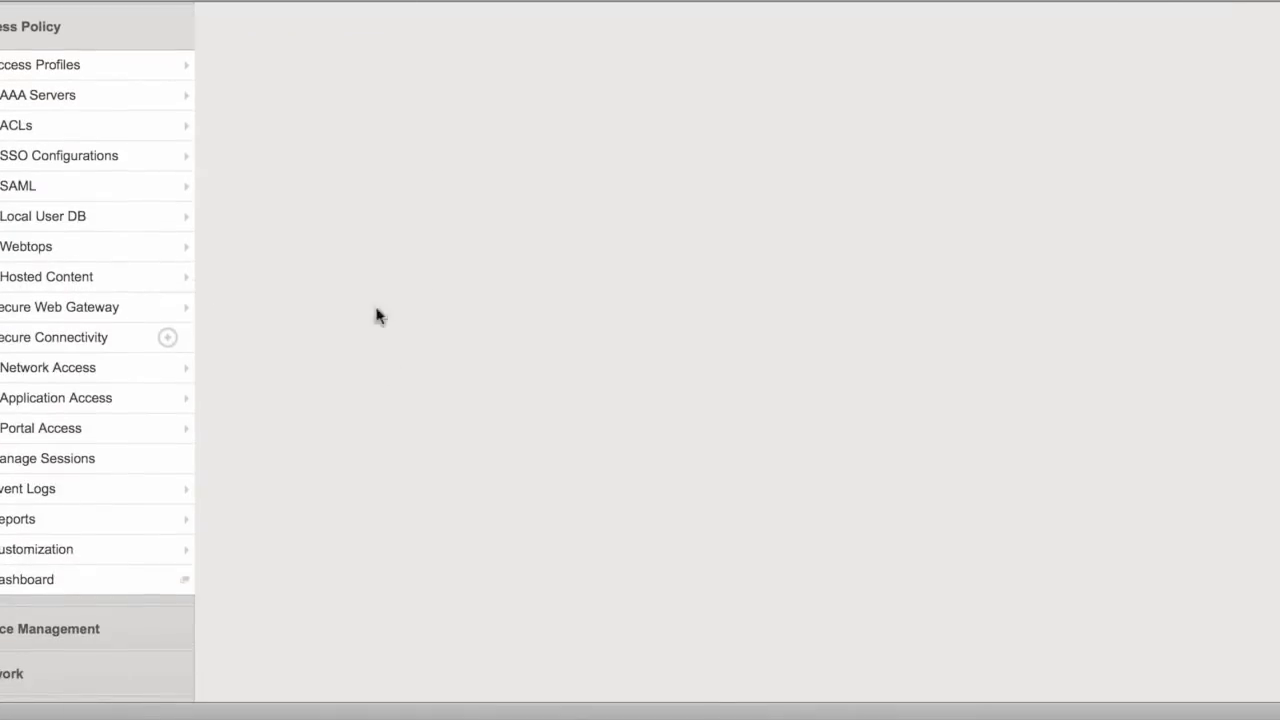
{"action": "mouse_move", "coordinate": [68, 497]}
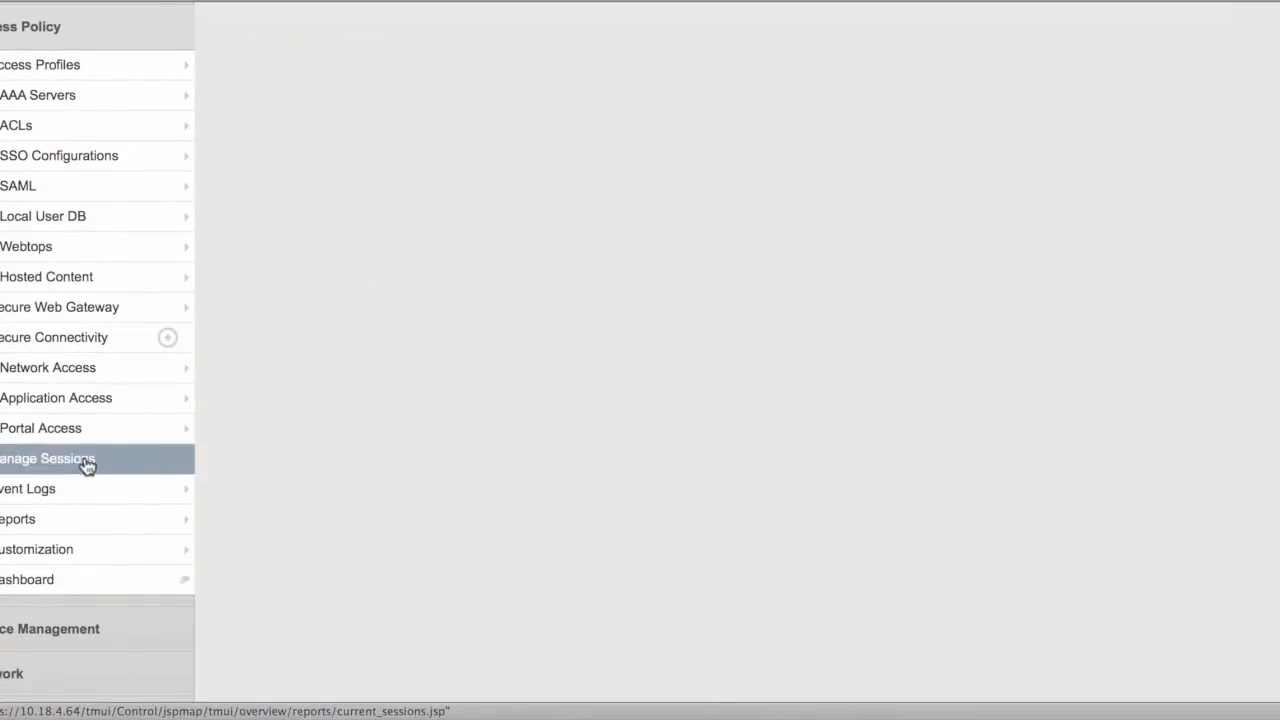
{"action": "mouse_move", "coordinate": [152, 316]}
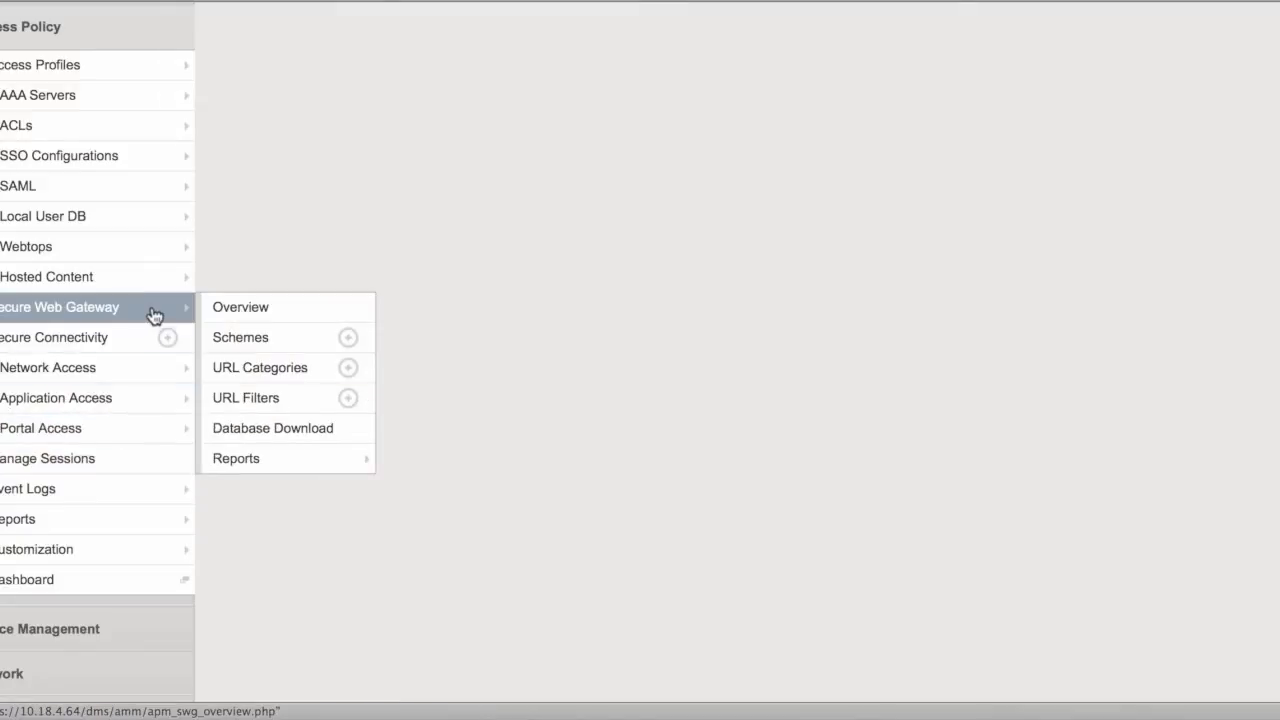
{"action": "left_click", "coordinate": [214, 312]}
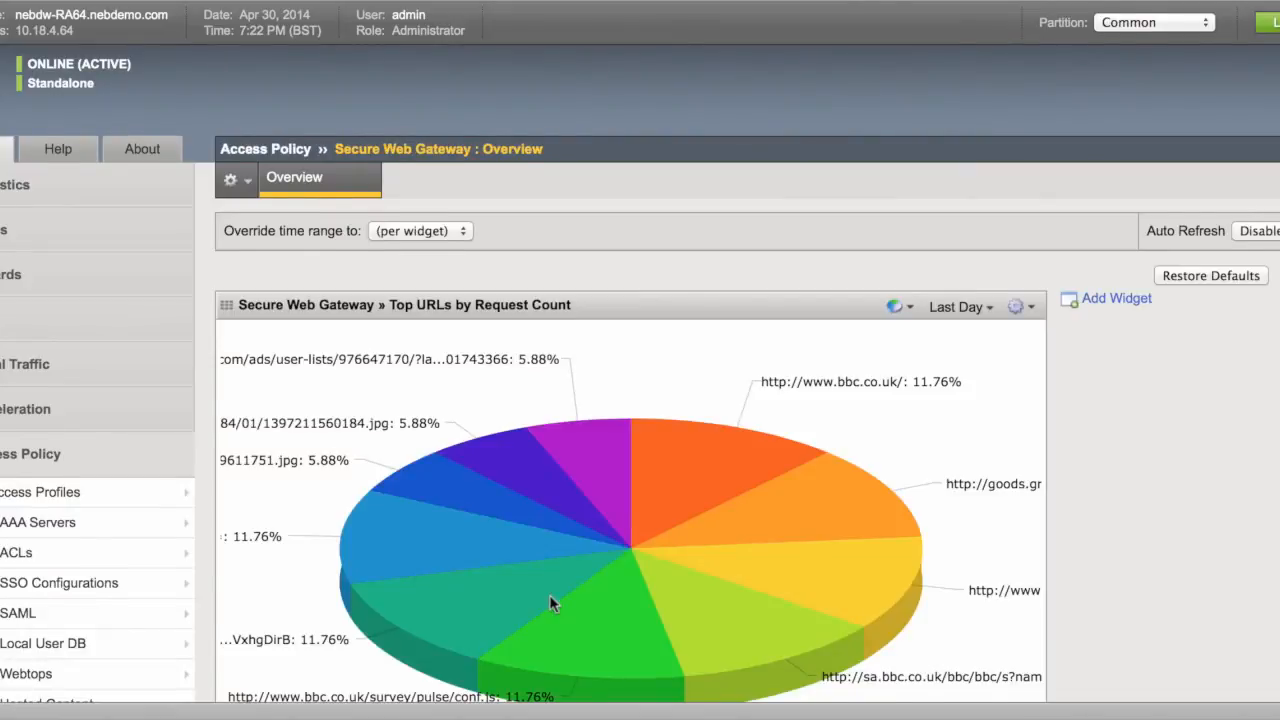
- Scroll through the SWG overview report charts
{"action": "scroll", "coordinate": [549, 594], "scroll_direction": "down", "scroll_amount": 3}
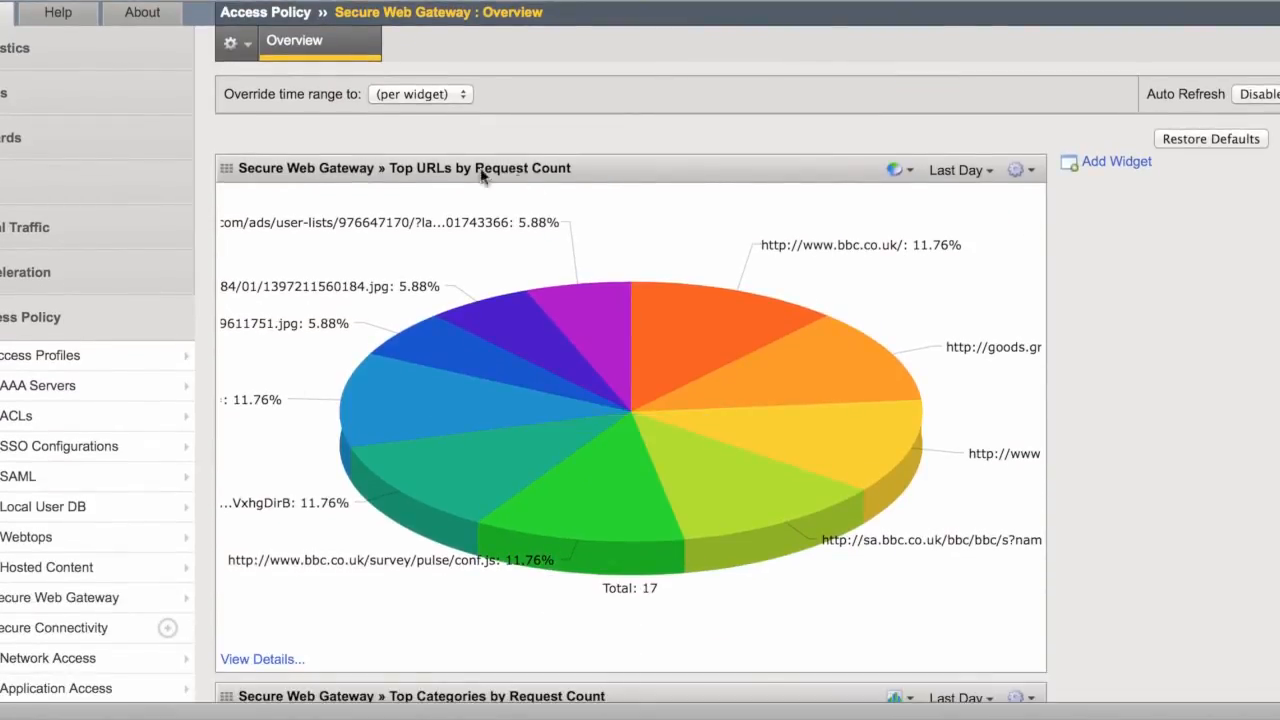
{"action": "scroll", "coordinate": [658, 230], "scroll_direction": "down", "scroll_amount": 2}
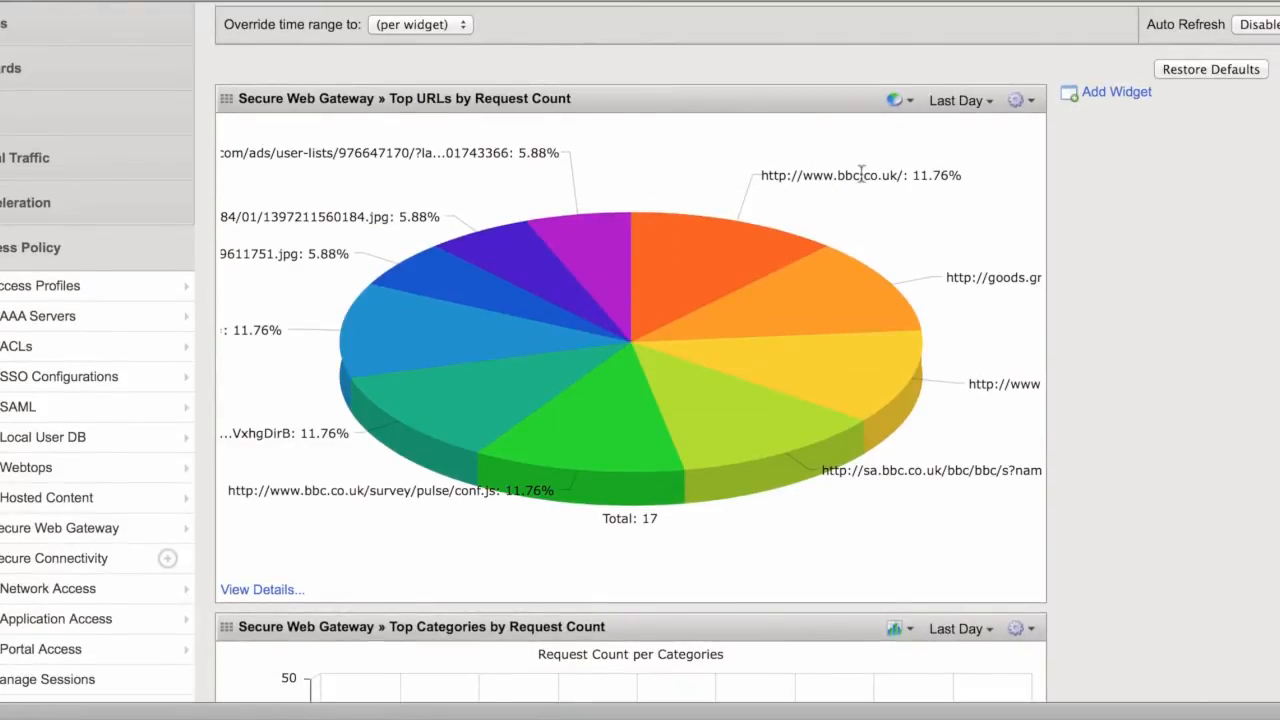
{"action": "mouse_move", "coordinate": [886, 307]}
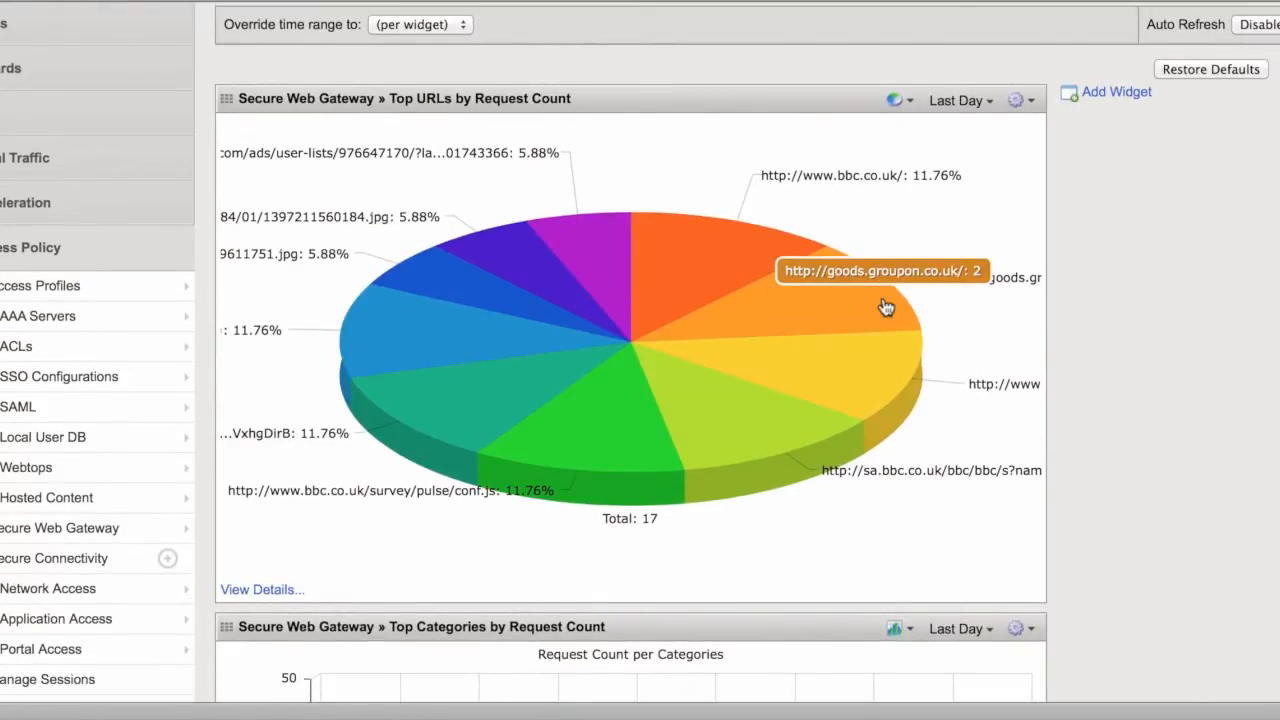
{"action": "mouse_move", "coordinate": [446, 285]}
{"action": "scroll", "coordinate": [446, 285], "scroll_direction": "down", "scroll_amount": 5}
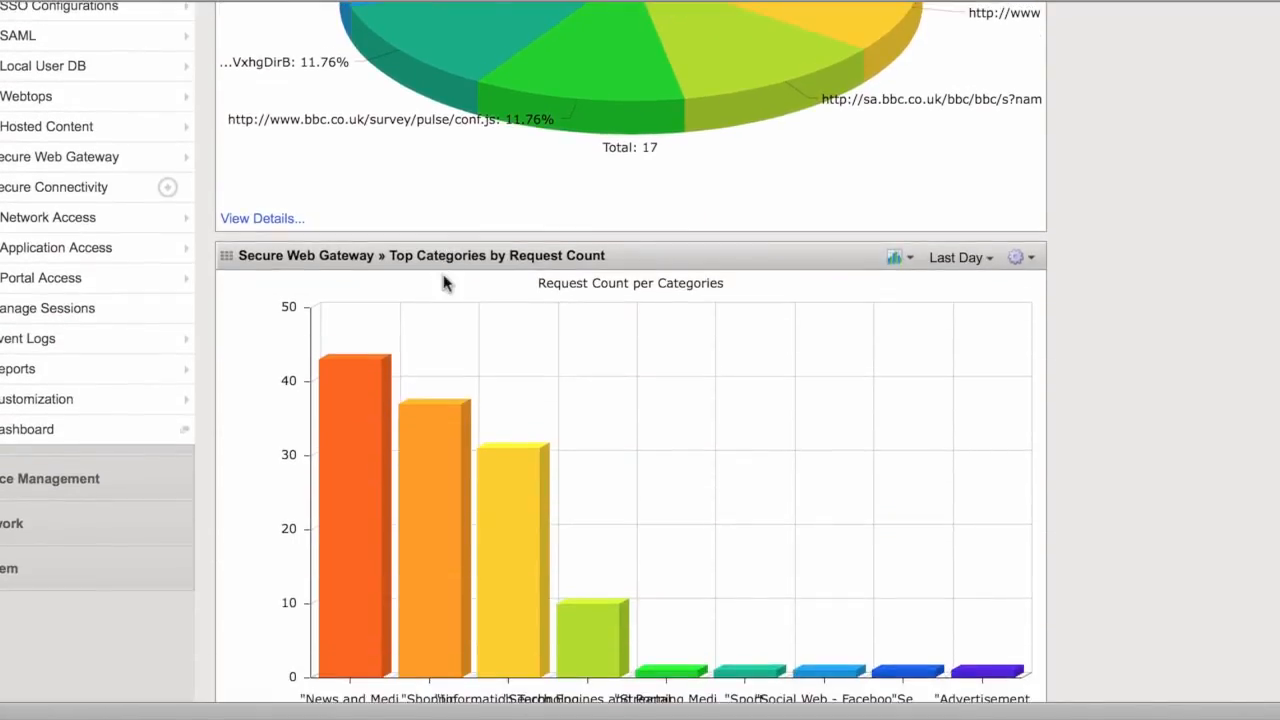
{"action": "scroll", "coordinate": [443, 283], "scroll_direction": "down", "scroll_amount": 2}
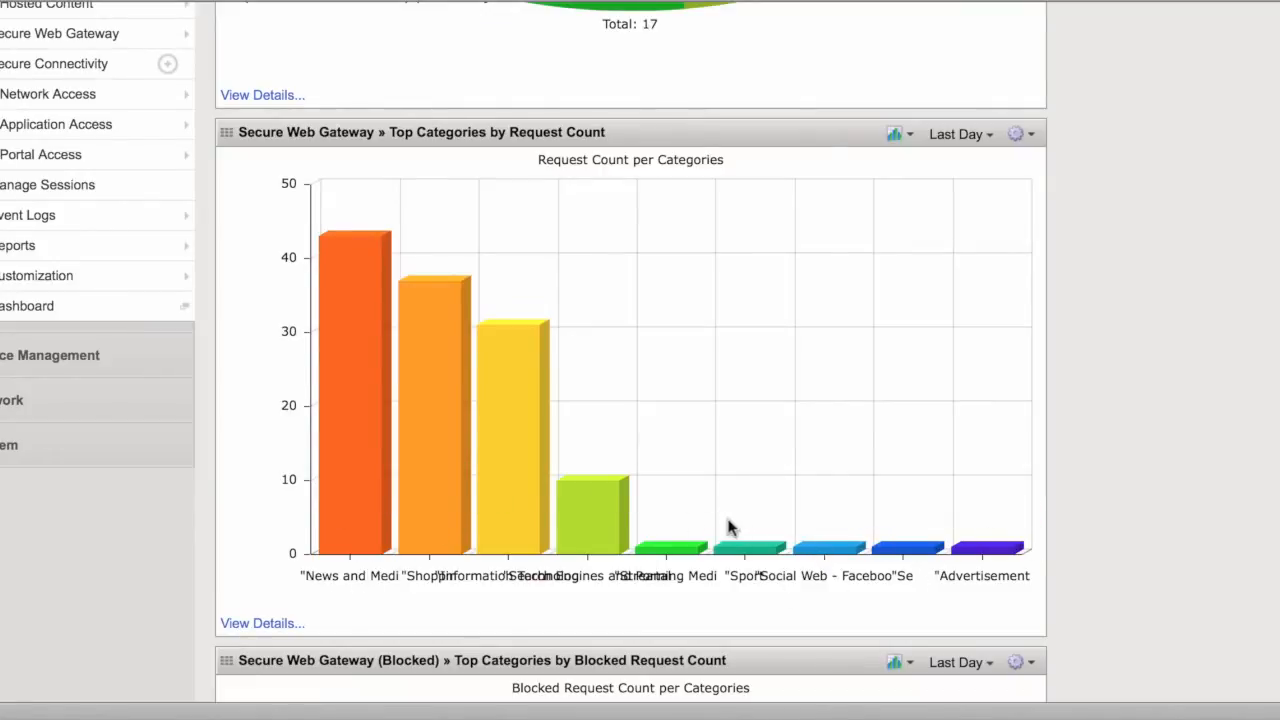
{"action": "mouse_move", "coordinate": [503, 518]}
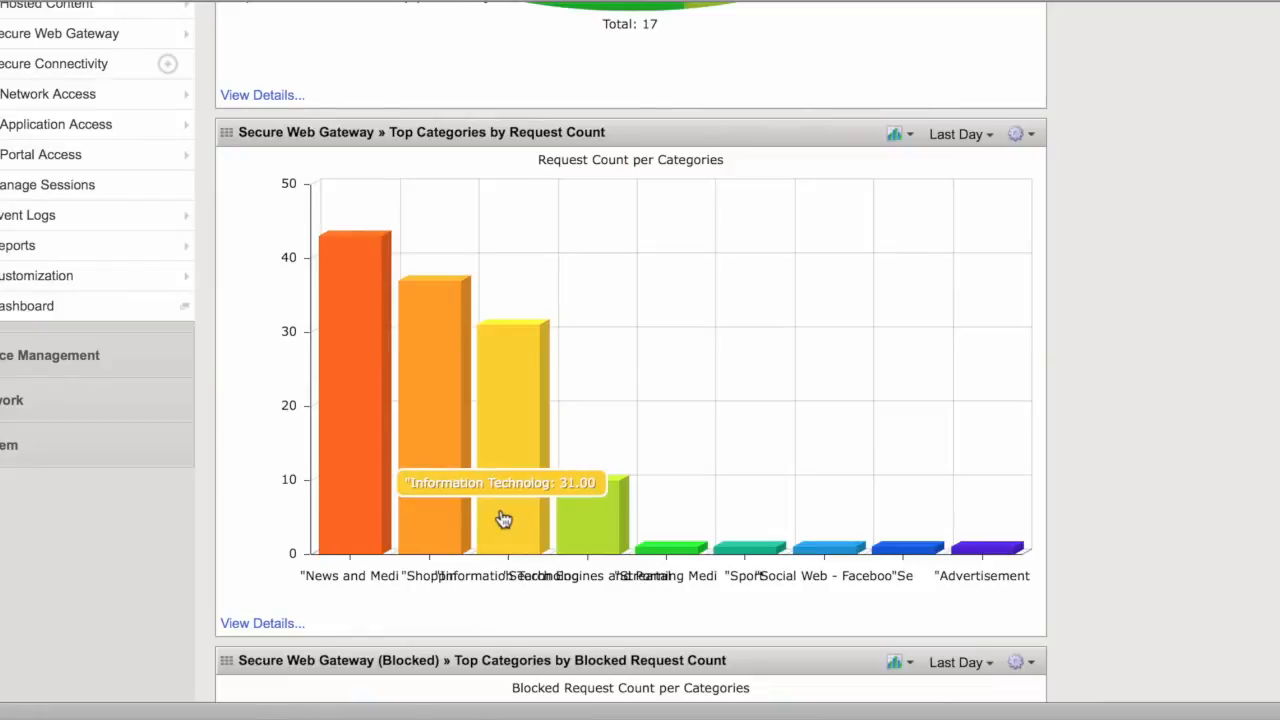
{"action": "scroll", "coordinate": [275, 486], "scroll_direction": "down", "scroll_amount": 5}
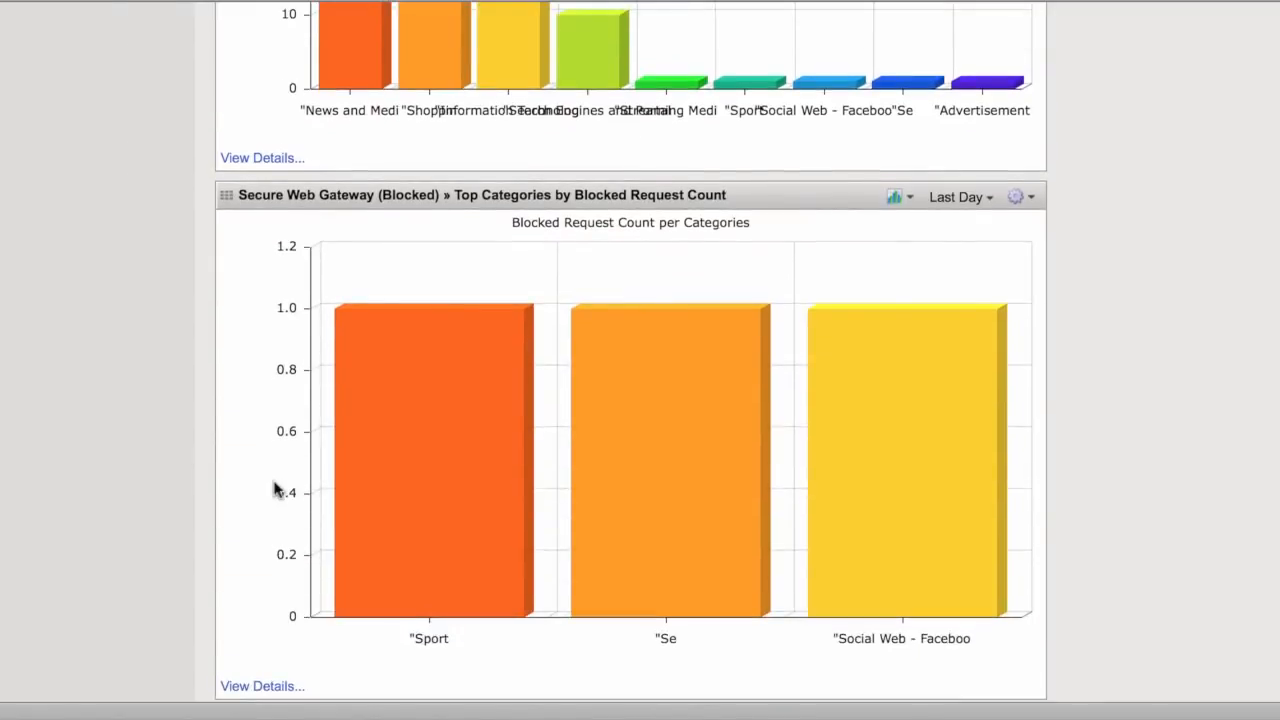
{"action": "scroll", "coordinate": [275, 488], "scroll_direction": "down", "scroll_amount": 1}
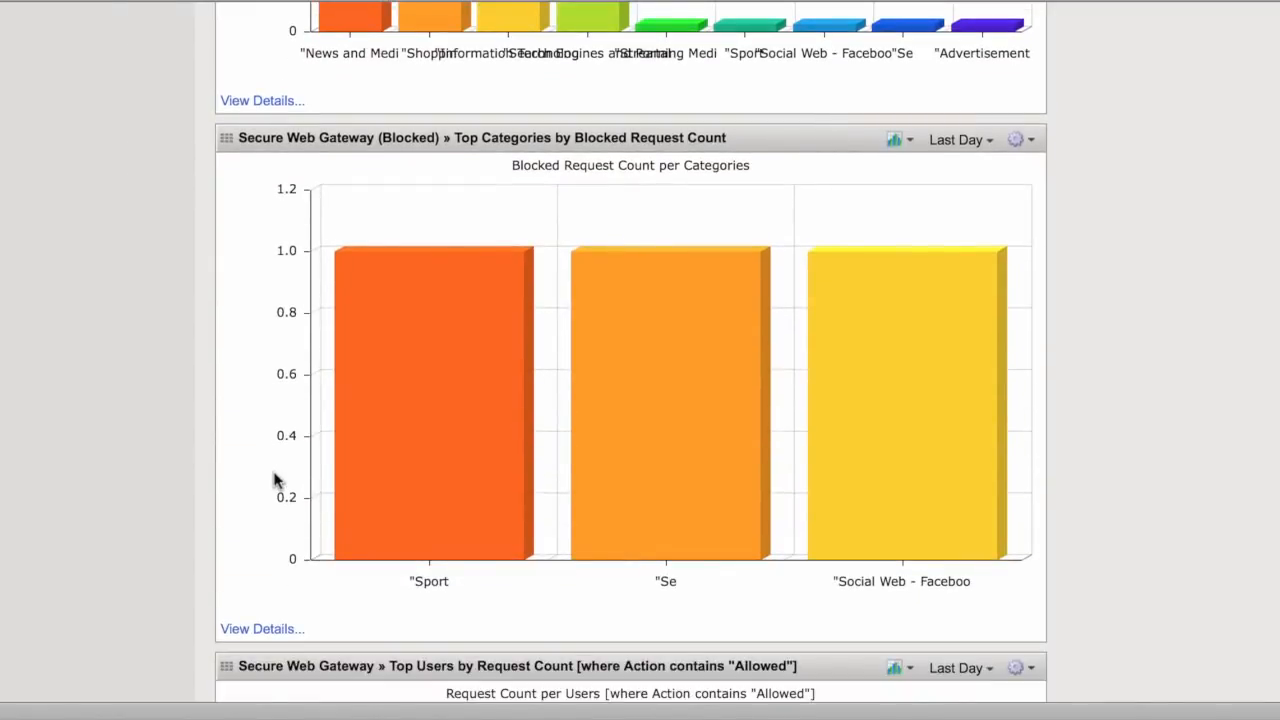
{"action": "scroll", "coordinate": [275, 481], "scroll_direction": "down", "scroll_amount": 1}
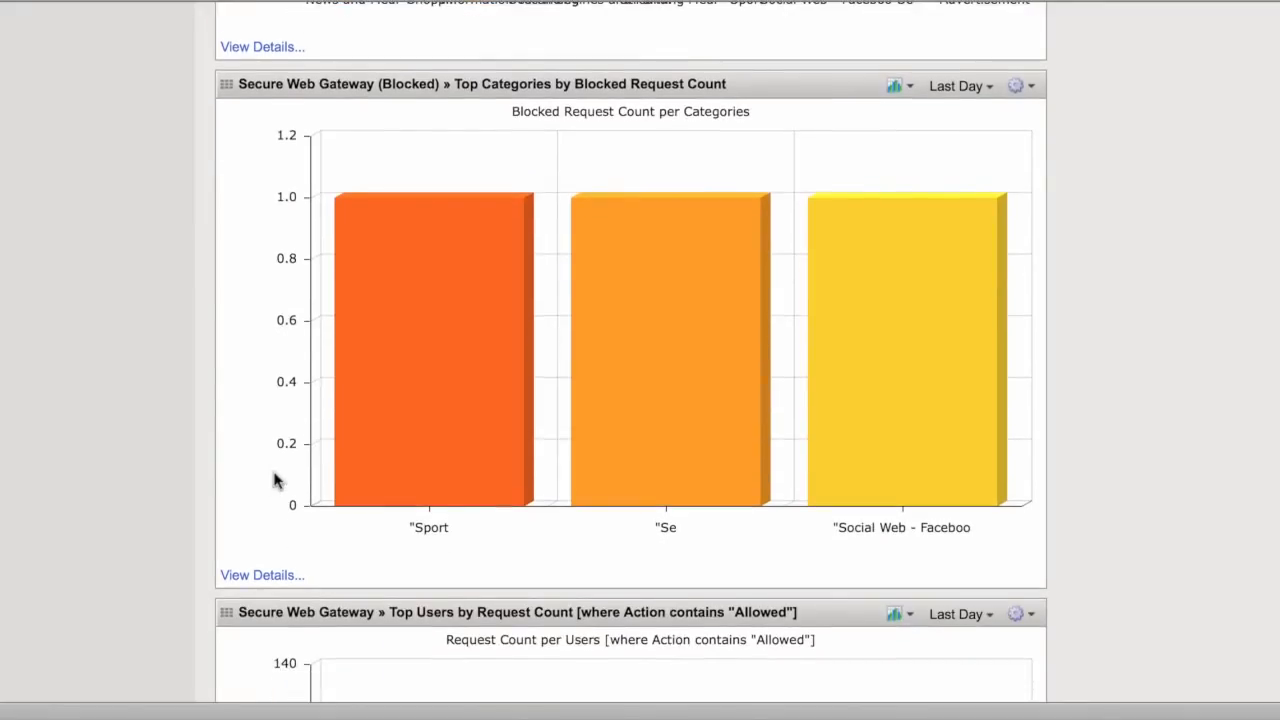
{"action": "scroll", "coordinate": [276, 479], "scroll_direction": "down", "scroll_amount": 5}
{"action": "mouse_move", "coordinate": [823, 351]}
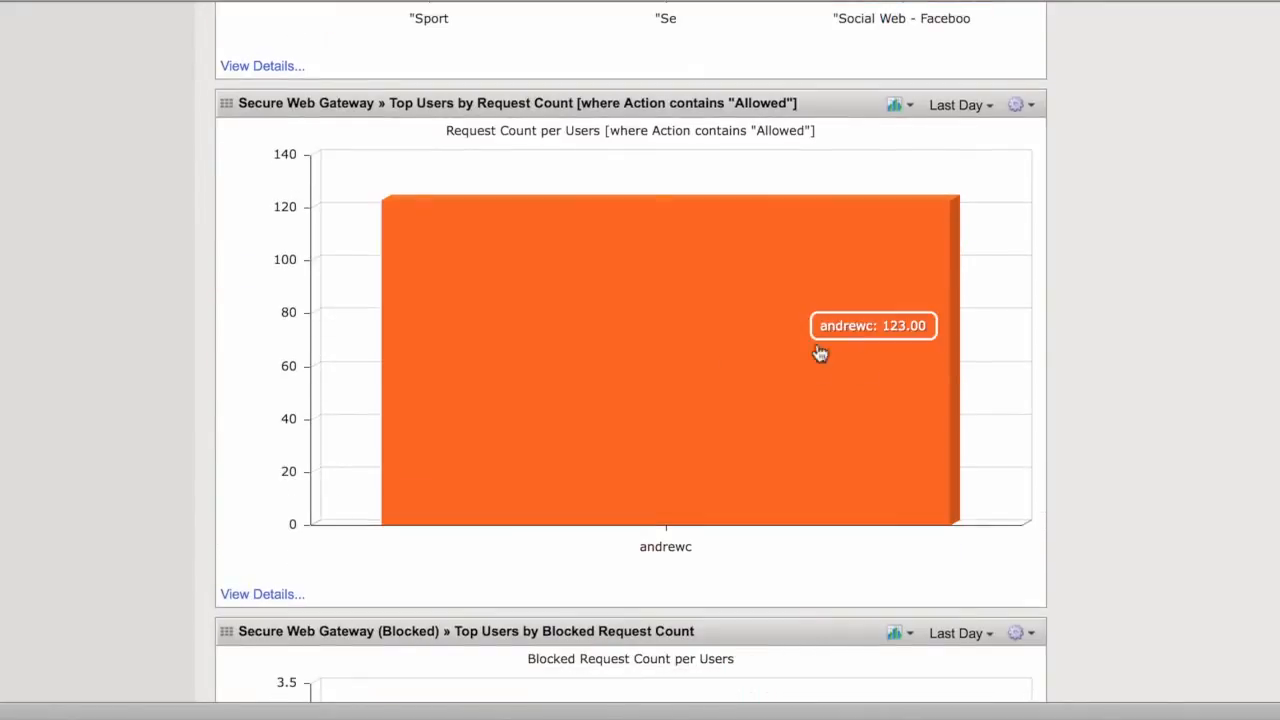
{"action": "scroll", "coordinate": [617, 401], "scroll_direction": "down", "scroll_amount": 2}
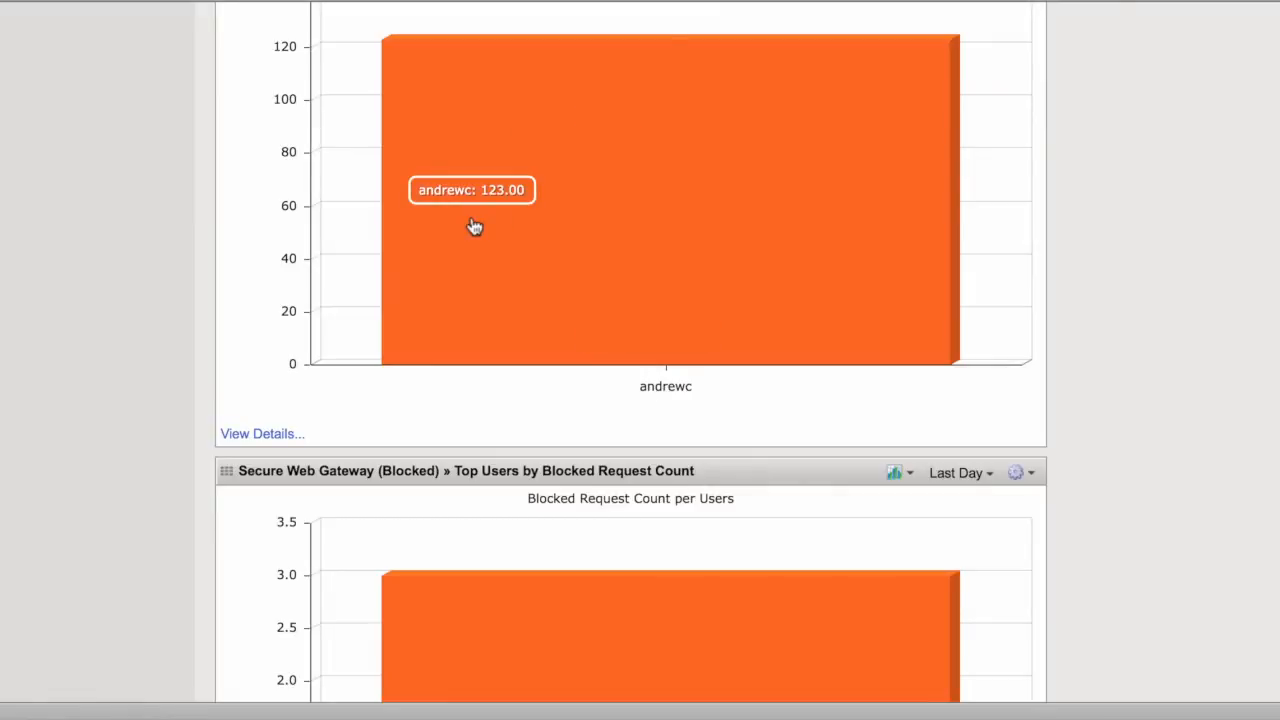
{"action": "scroll", "coordinate": [475, 227], "scroll_direction": "down", "scroll_amount": 1}
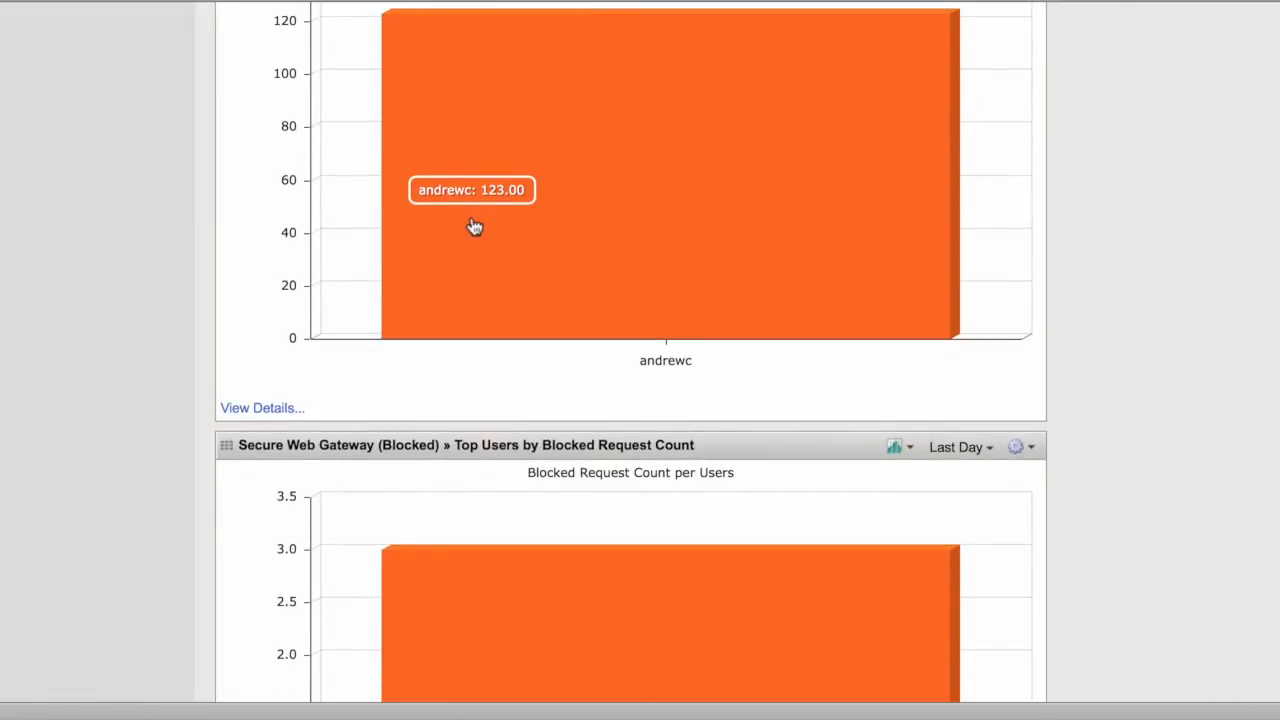
- Return to the top and open the Secure Web Gateway event log
{"action": "scroll", "coordinate": [475, 227], "scroll_direction": "up", "scroll_amount": 3}
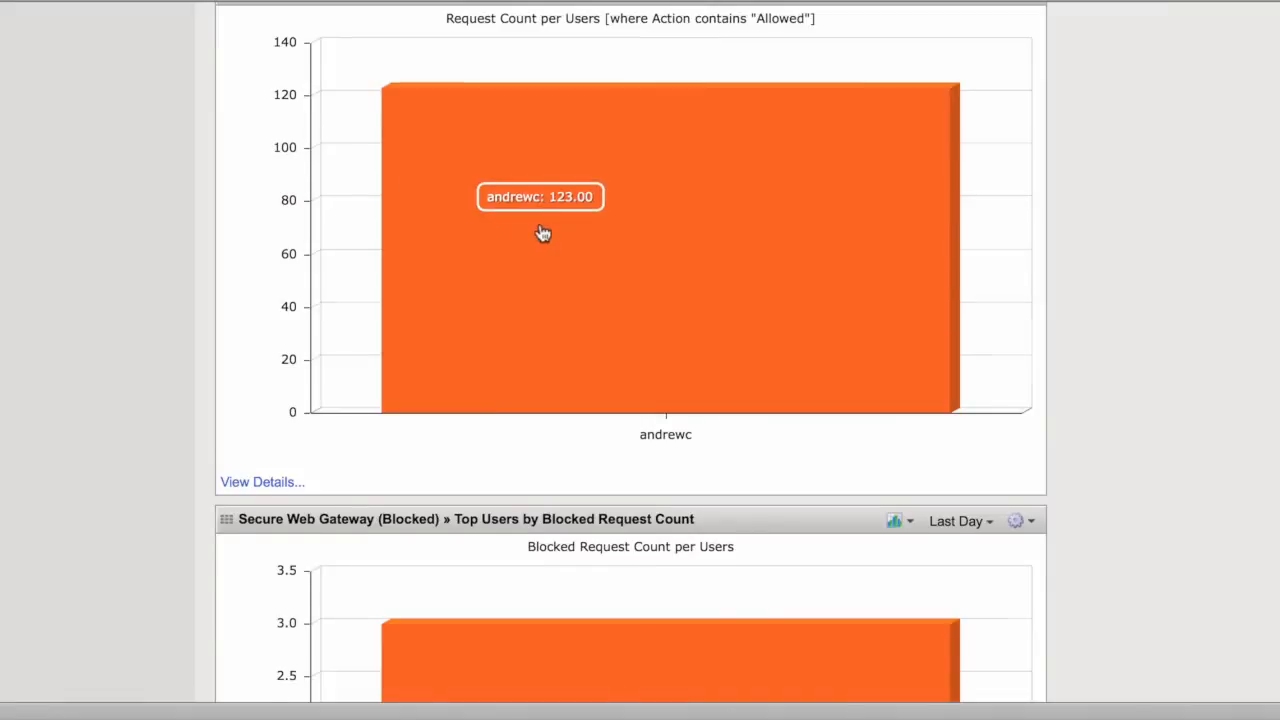
{"action": "scroll", "coordinate": [542, 233], "scroll_direction": "down", "scroll_amount": 5}
{"action": "scroll", "coordinate": [542, 233], "scroll_direction": "up", "scroll_amount": 10}
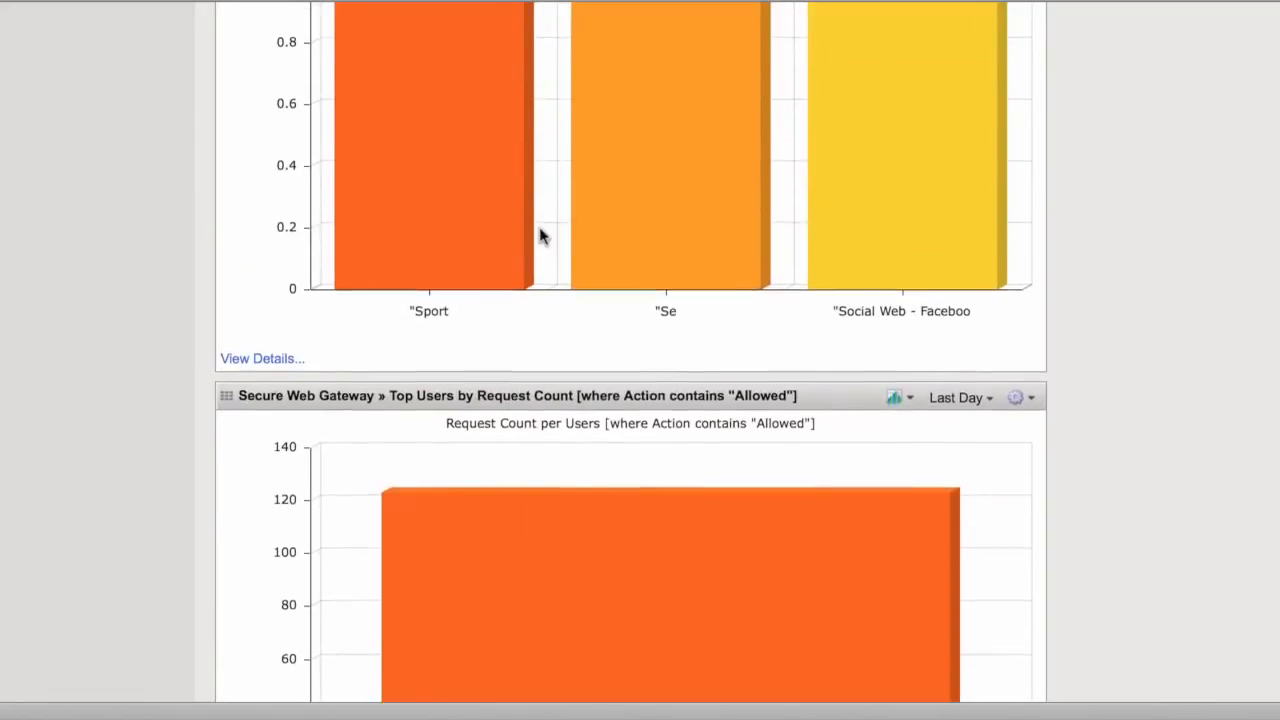
{"action": "scroll", "coordinate": [540, 235], "scroll_direction": "up", "scroll_amount": 8}
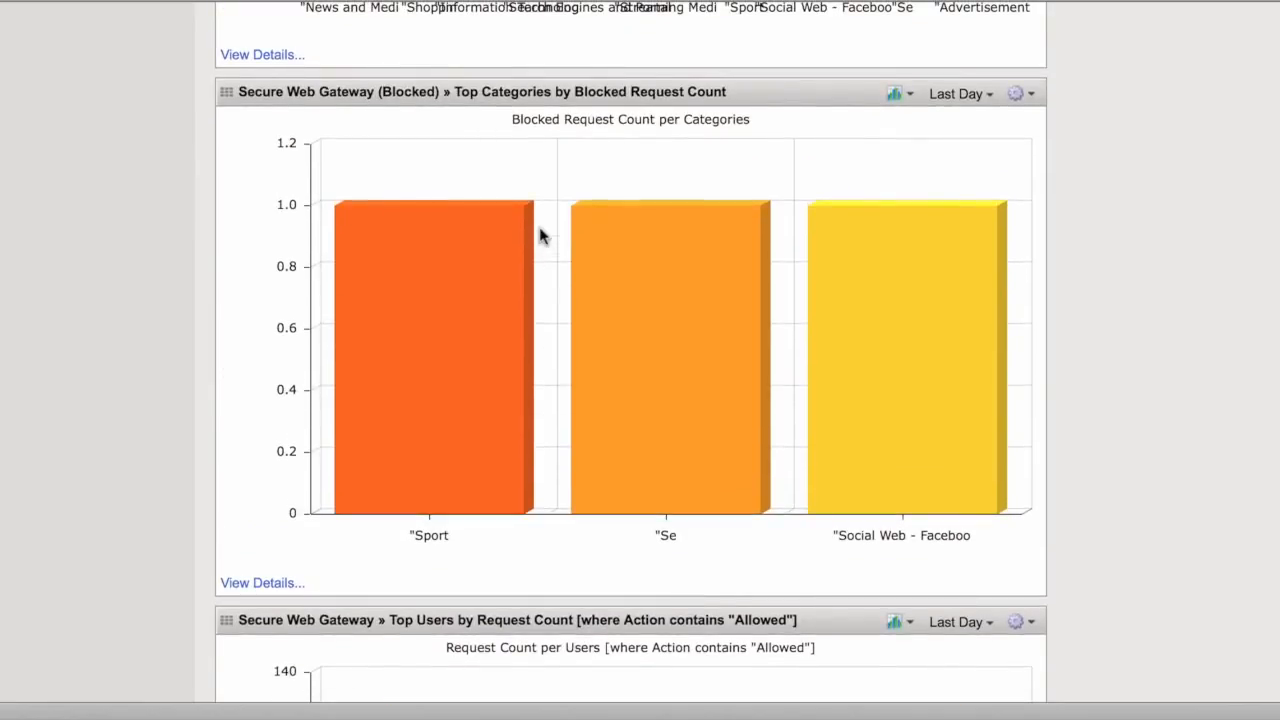
{"action": "scroll", "coordinate": [540, 235], "scroll_direction": "up", "scroll_amount": 15}
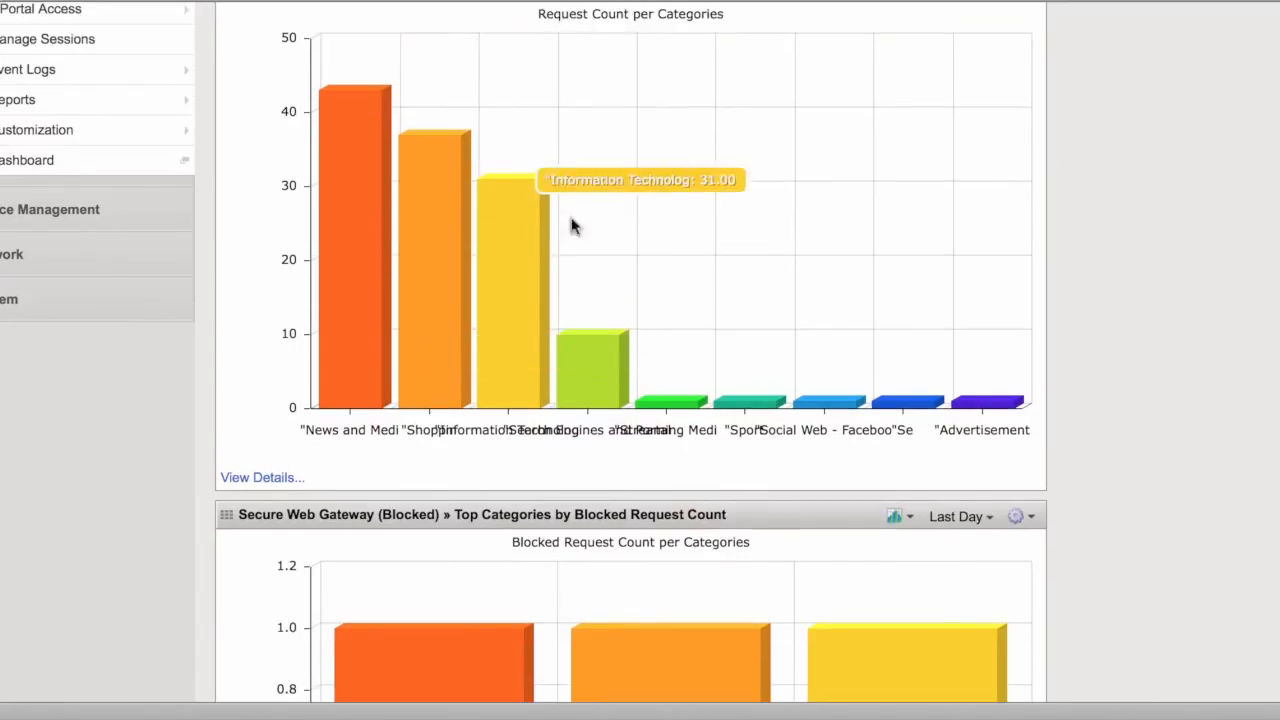
{"action": "scroll", "coordinate": [545, 235], "scroll_direction": "up", "scroll_amount": 5}
{"action": "scroll", "coordinate": [700, 206], "scroll_direction": "up", "scroll_amount": 6}
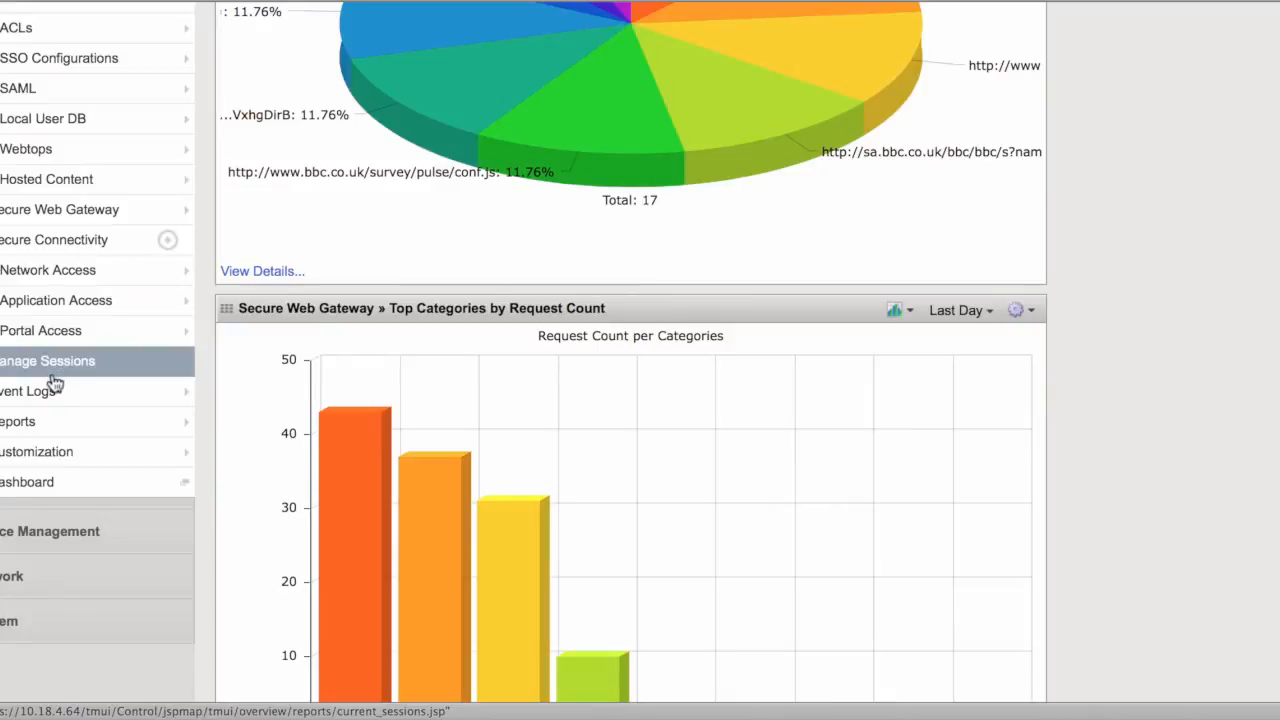
{"action": "mouse_move", "coordinate": [53, 393]}
{"action": "left_click", "coordinate": [248, 397]}
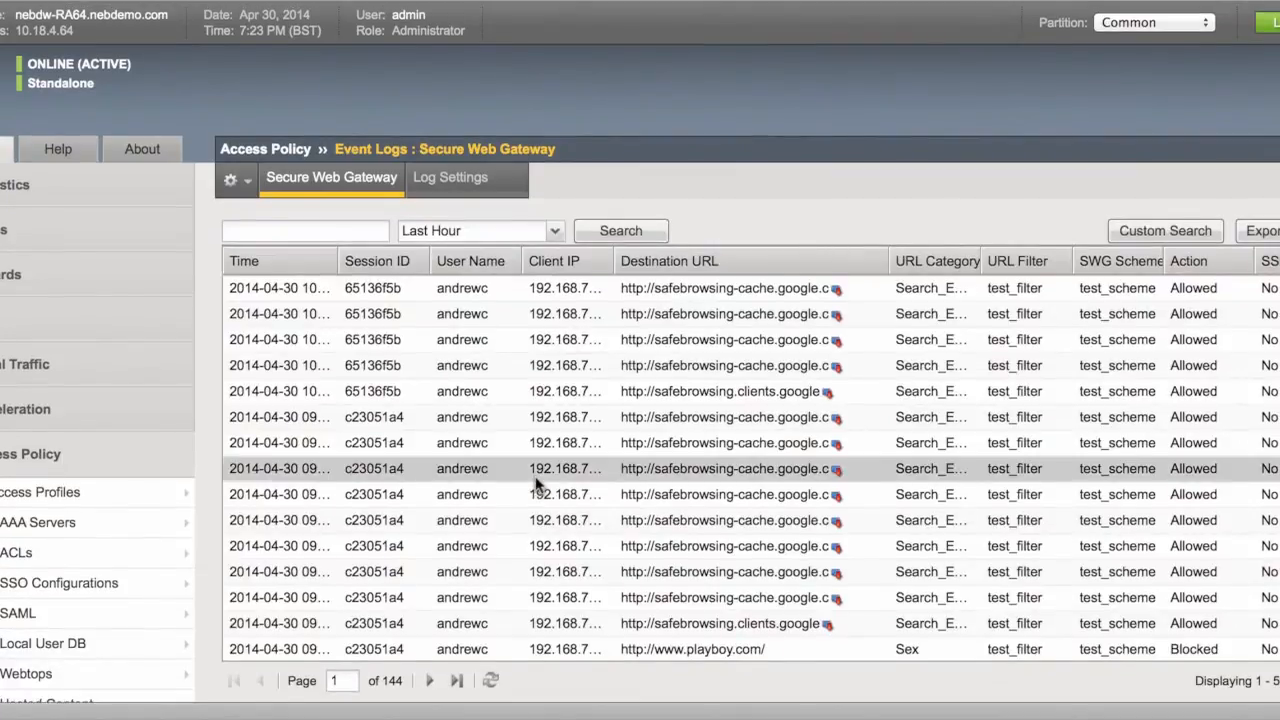
{"action": "scroll", "coordinate": [535, 478], "scroll_direction": "down", "scroll_amount": 1}
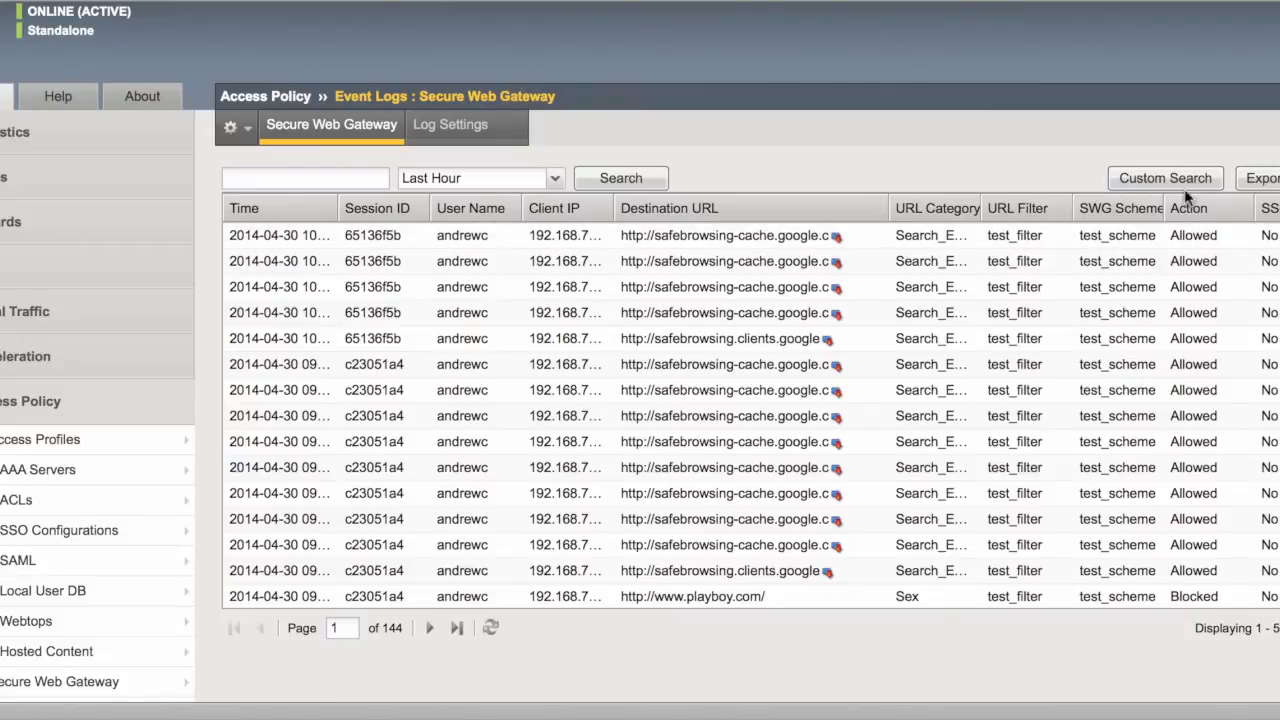
{"action": "scroll", "coordinate": [725, 238], "scroll_direction": "down", "scroll_amount": 1}
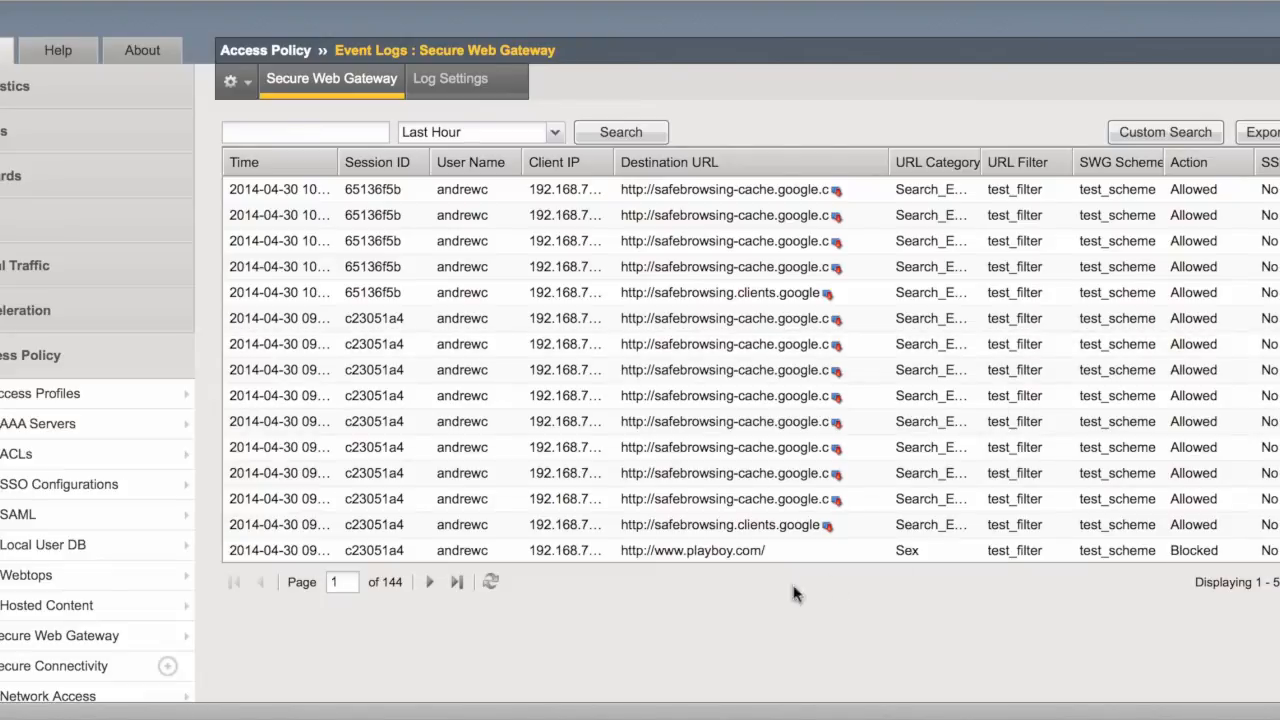
{"action": "scroll", "coordinate": [710, 607], "scroll_direction": "down", "scroll_amount": 2}
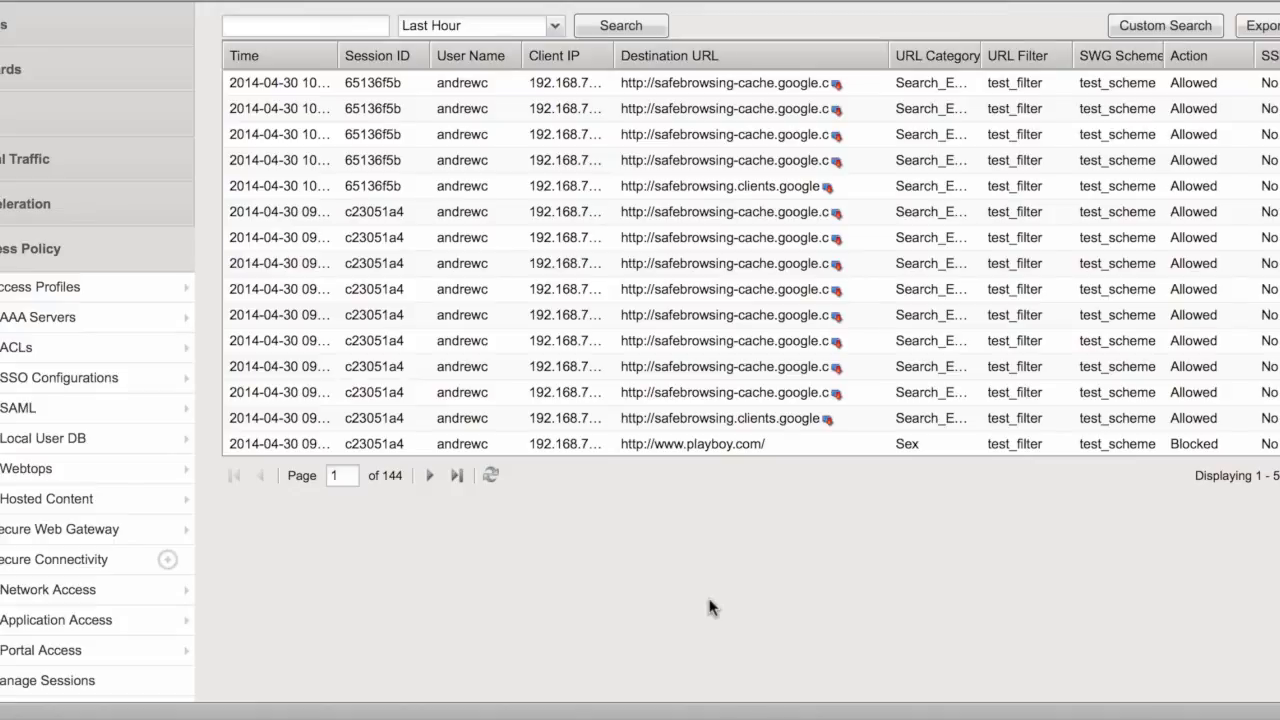
{"action": "scroll", "coordinate": [280, 677], "scroll_direction": "down", "scroll_amount": 3}
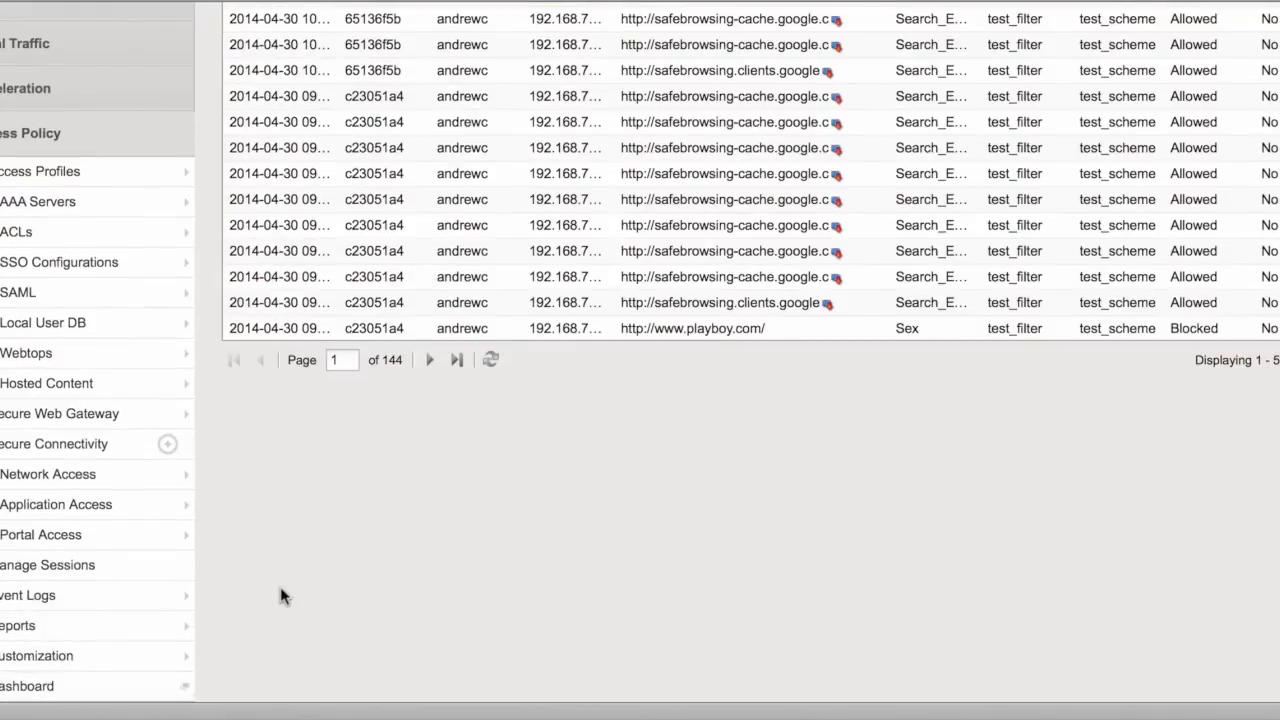
{"action": "scroll", "coordinate": [281, 596], "scroll_direction": "up", "scroll_amount": 5}
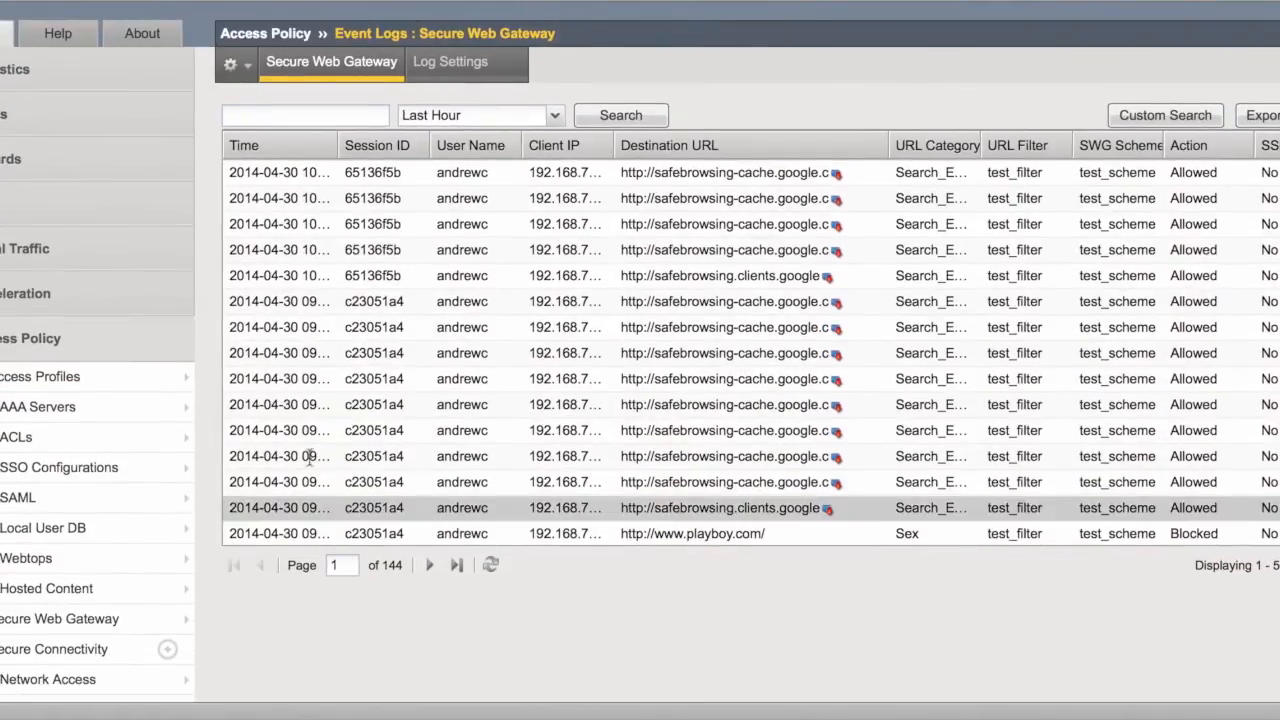
{"action": "left_click", "coordinate": [43, 245]}
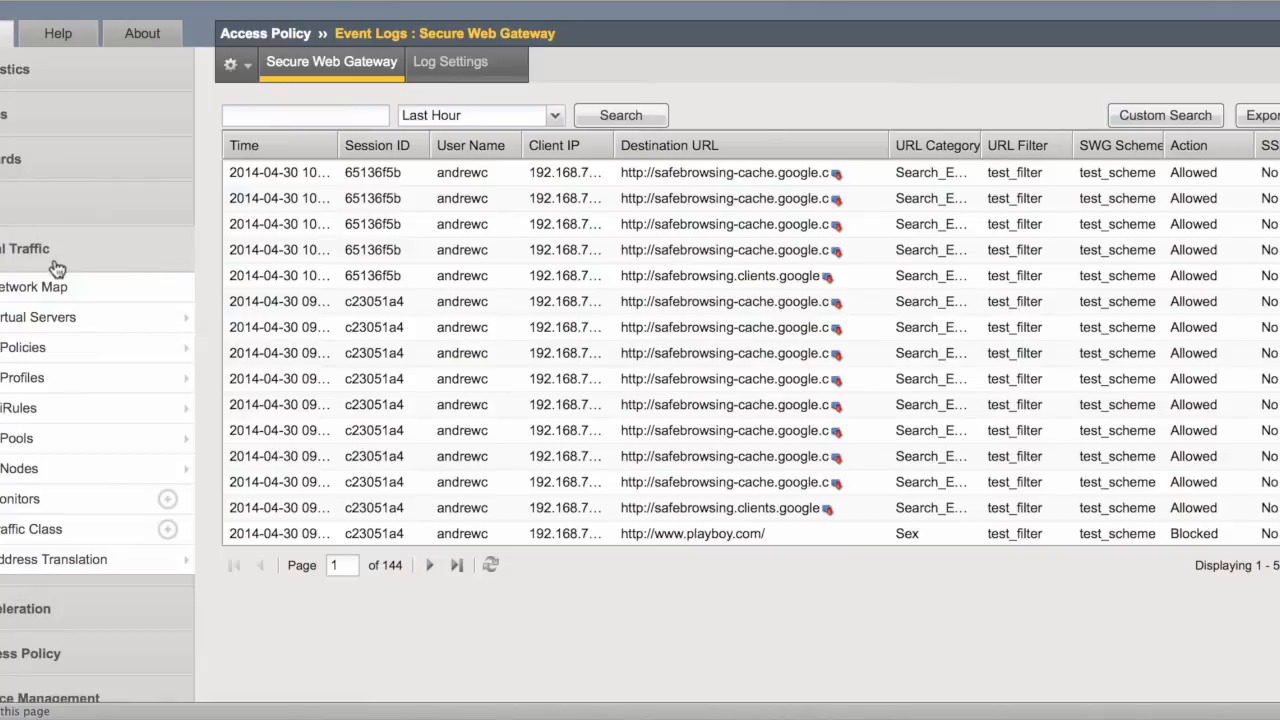
- Review webgateway's properties: destination 10.18.1.65, port 8080, access profile swg_exp_demo
{"action": "left_click", "coordinate": [58, 320]}
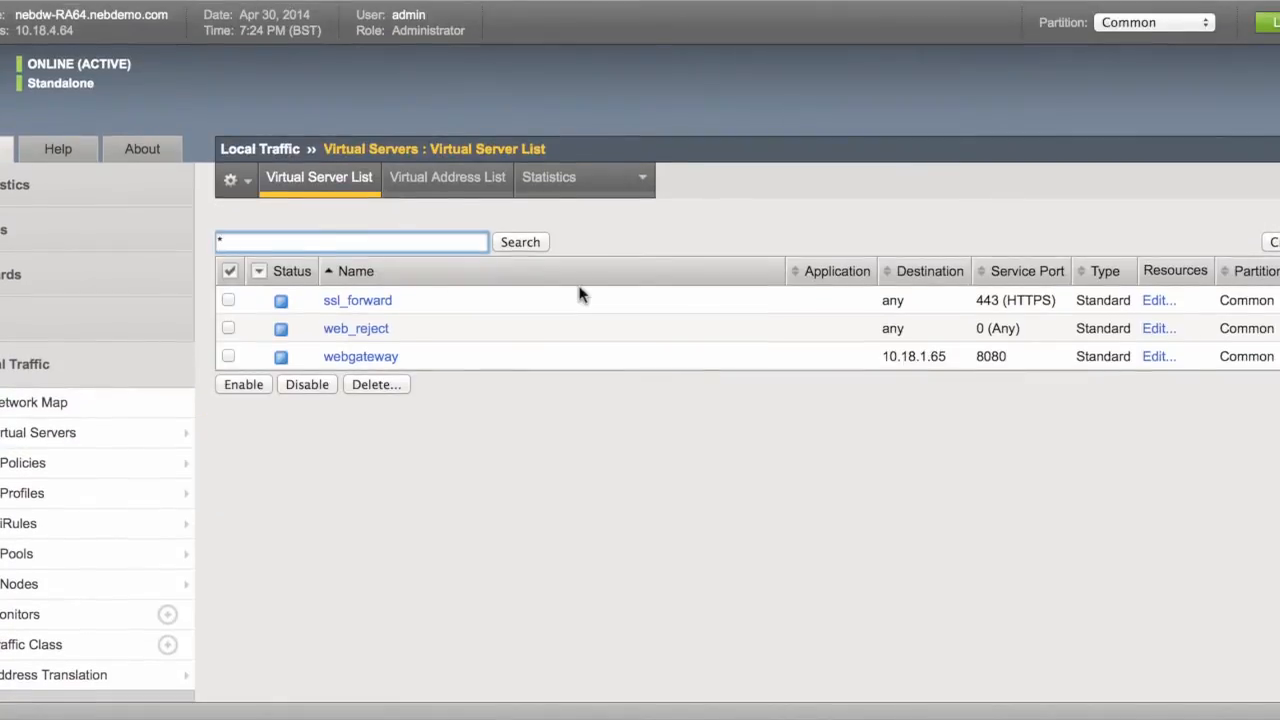
{"action": "scroll", "coordinate": [570, 288], "scroll_direction": "down", "scroll_amount": 2}
{"action": "left_click", "coordinate": [386, 260]}
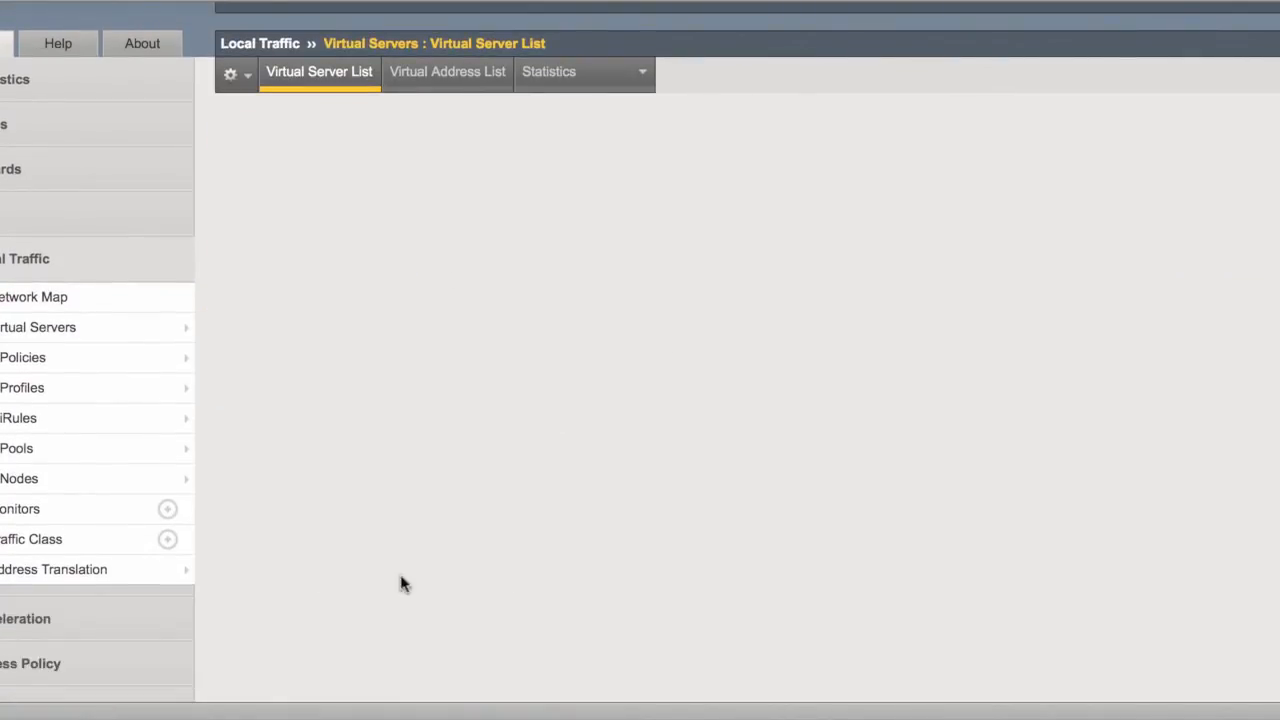
{"action": "scroll", "coordinate": [551, 560], "scroll_direction": "down", "scroll_amount": 15}
{"action": "scroll", "coordinate": [558, 548], "scroll_direction": "down", "scroll_amount": 9}
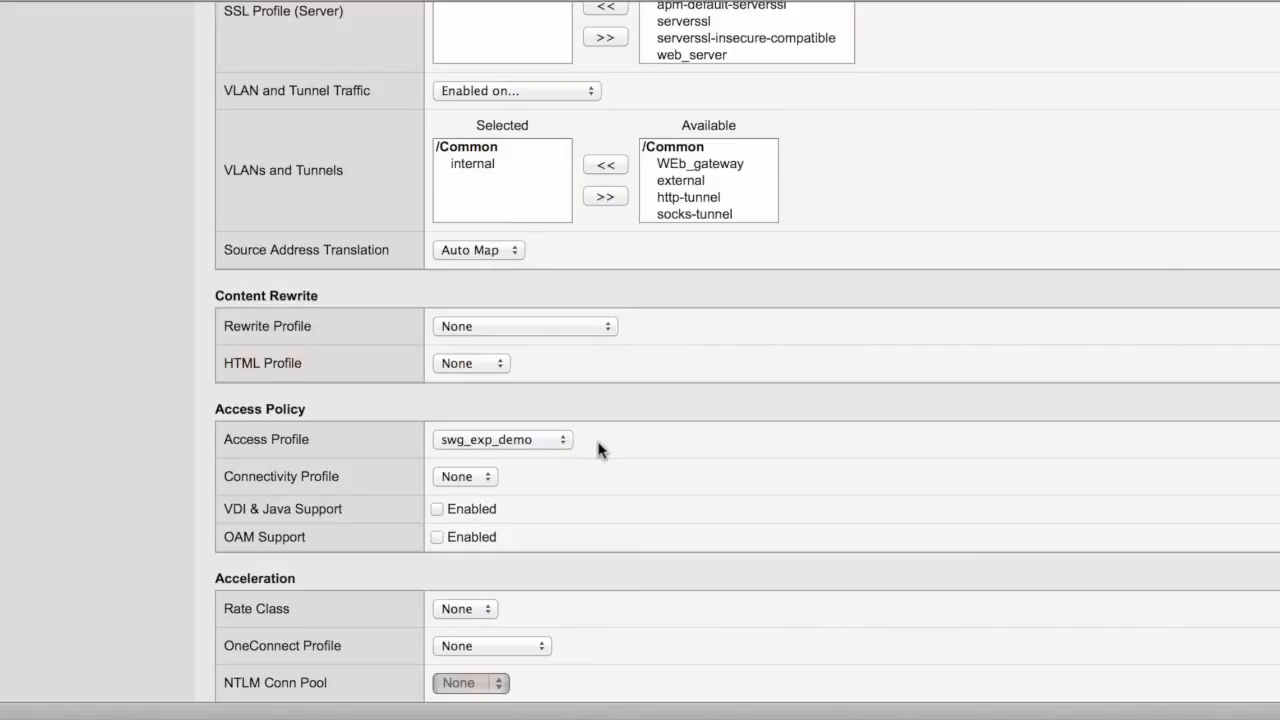
{"action": "scroll", "coordinate": [598, 449], "scroll_direction": "up", "scroll_amount": 20}
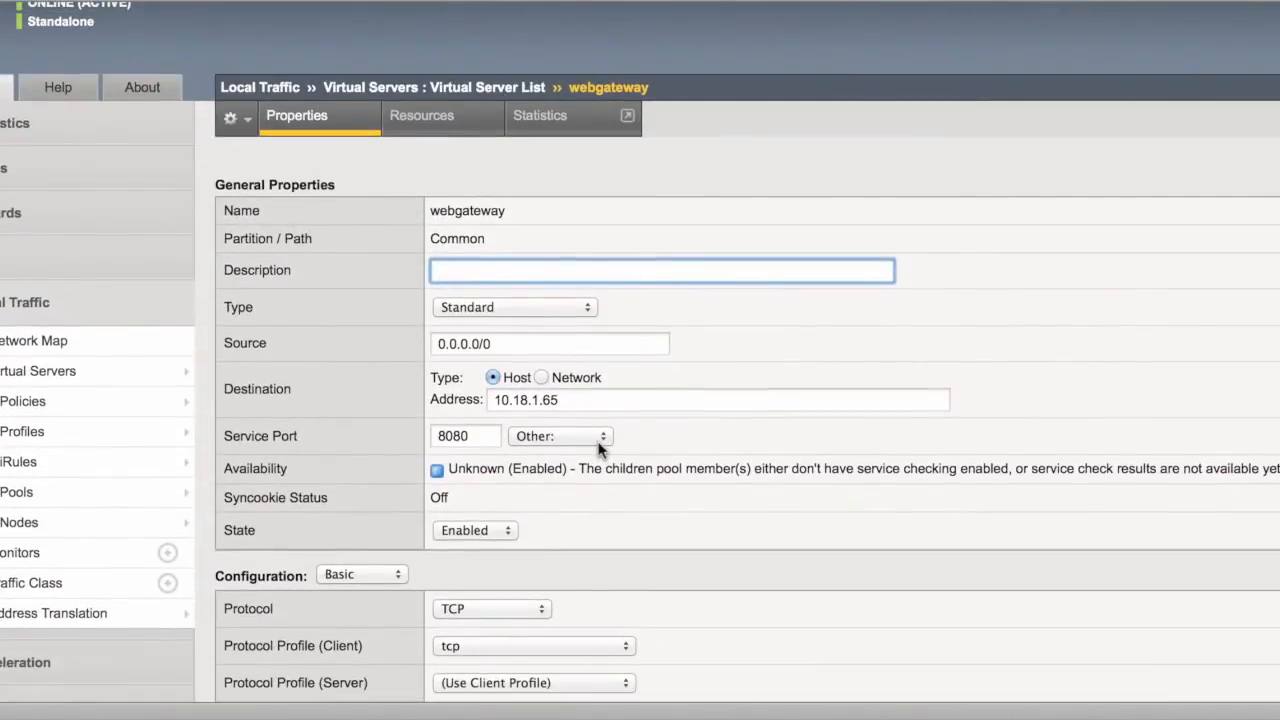
{"action": "scroll", "coordinate": [598, 449], "scroll_direction": "up", "scroll_amount": 1}
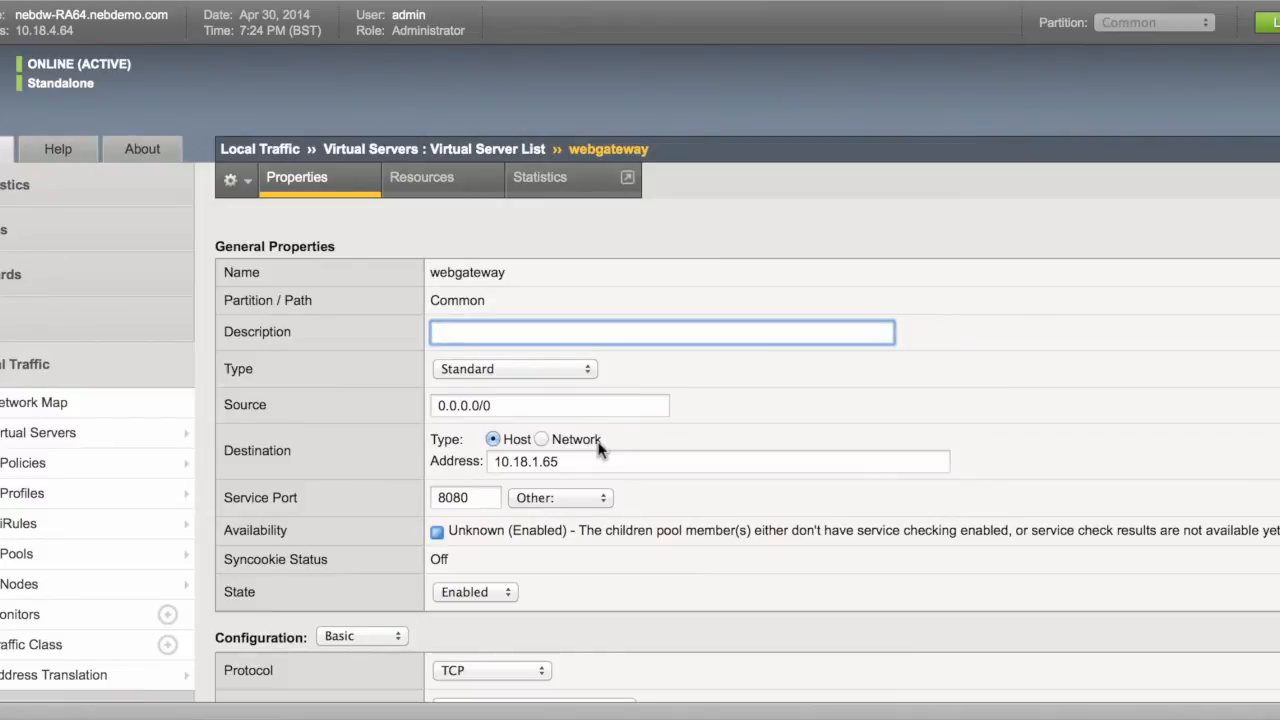